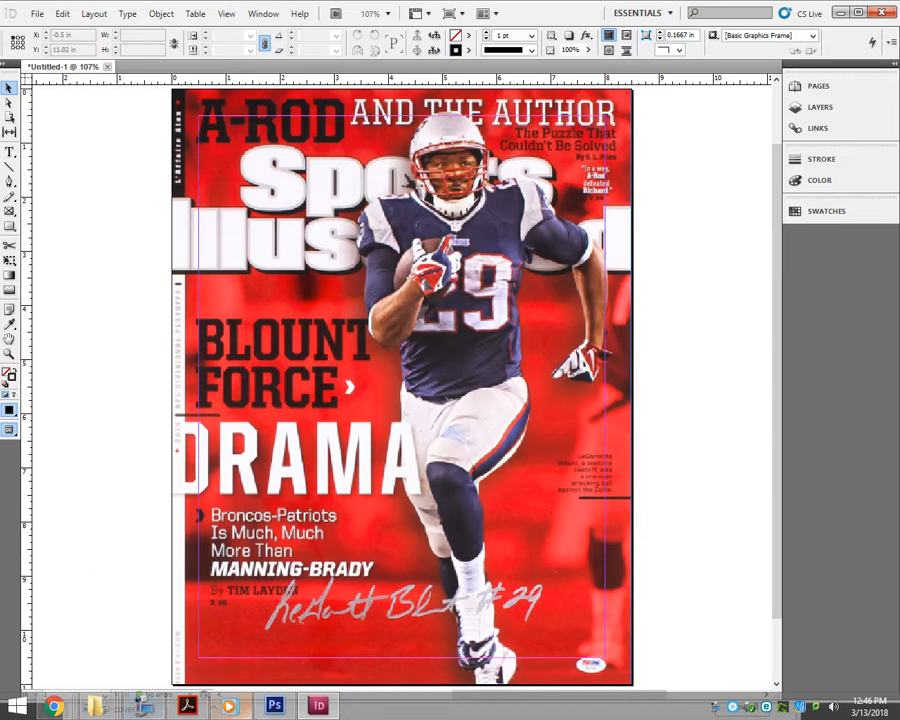
Switch to Photoshop, hide Layer 1, and save the player cutout as running.psd in the Tutorials folder on the L: Work drive.
left_click(276, 706)
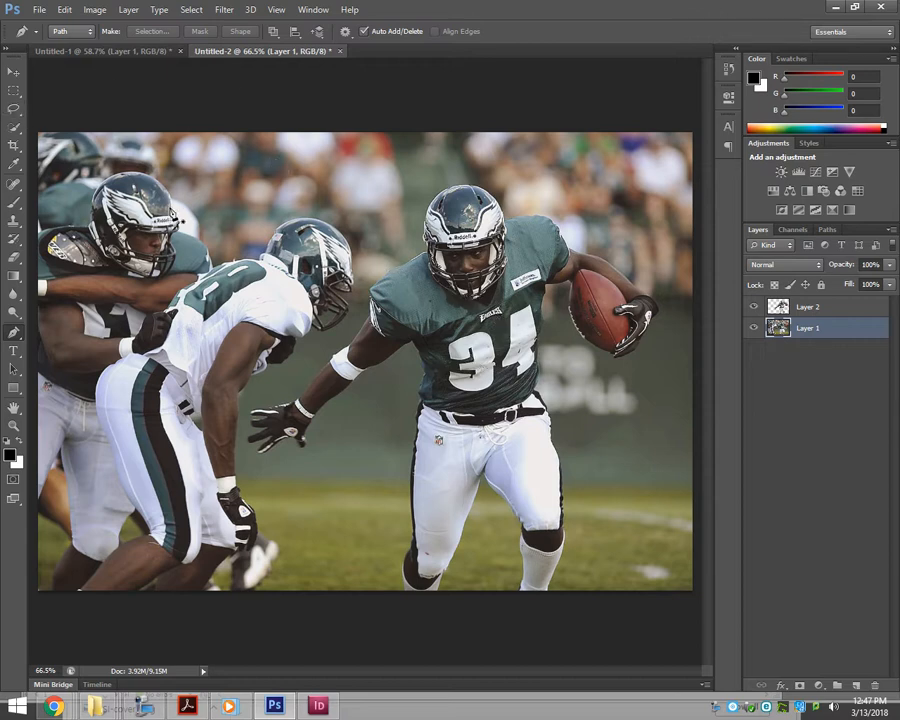
left_click(753, 327)
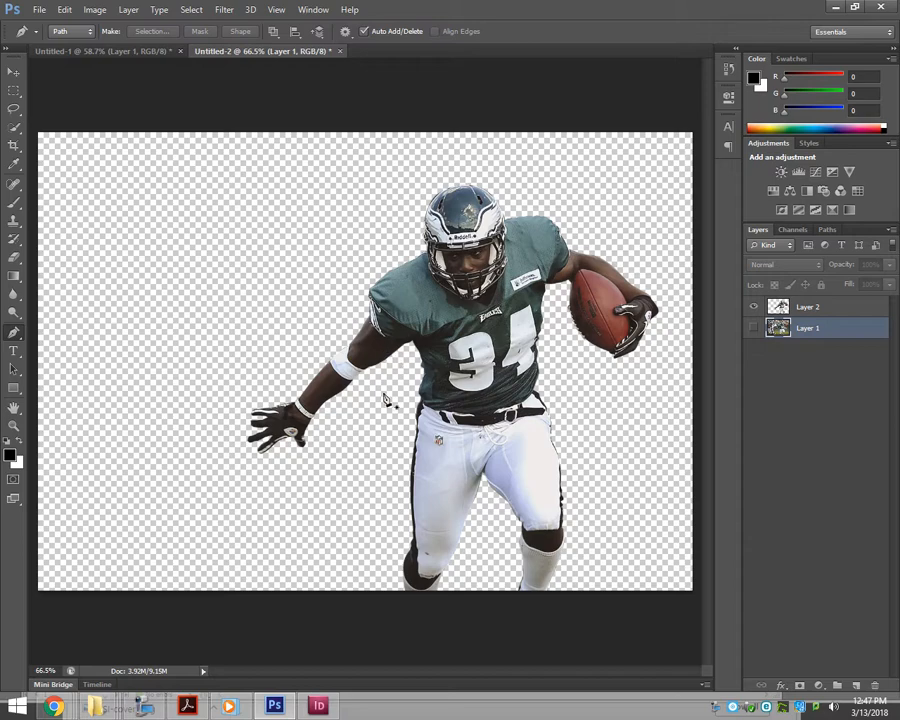
left_click(38, 9)
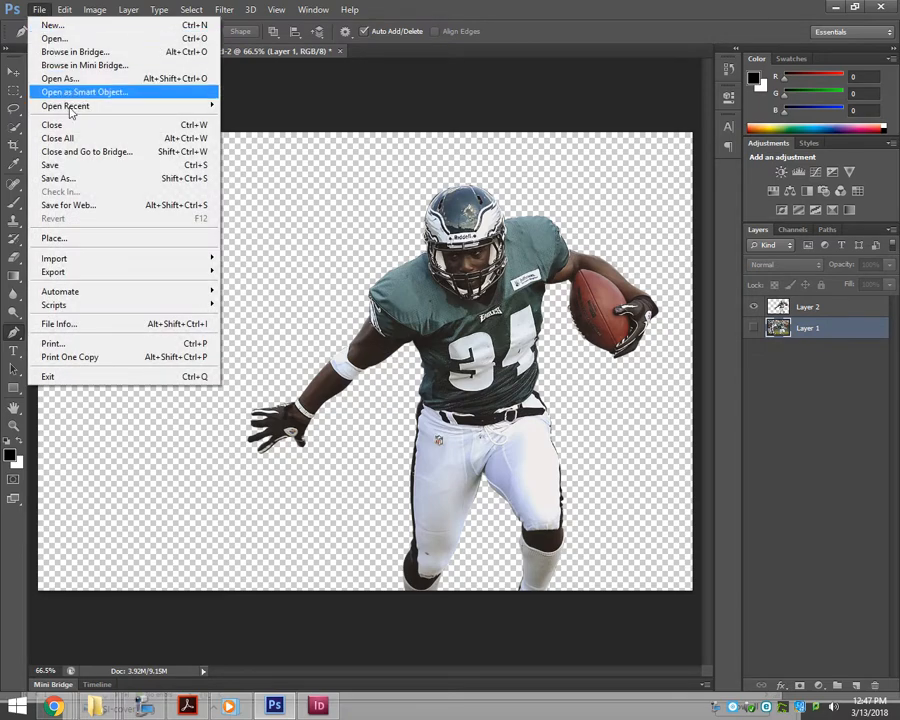
left_click(70, 181)
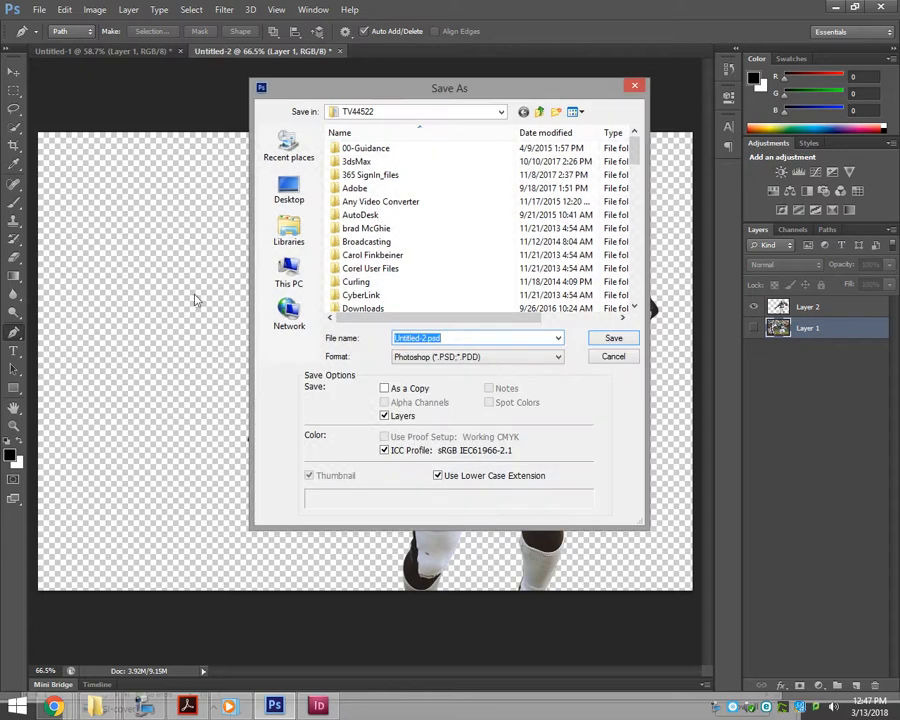
left_click(423, 340)
double_click(425, 338)
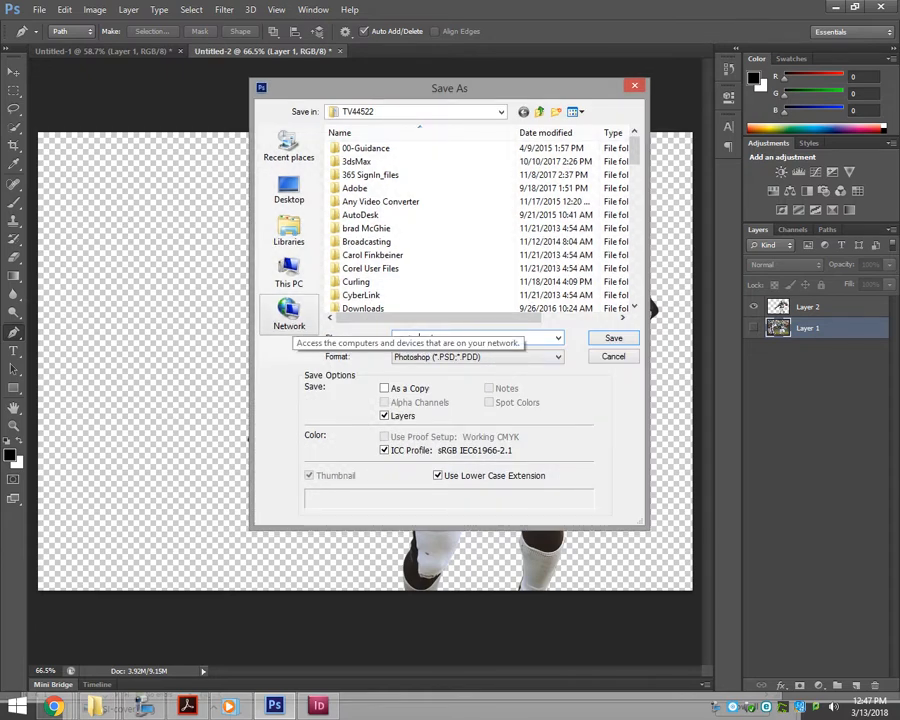
type("running.psd")
left_click(289, 272)
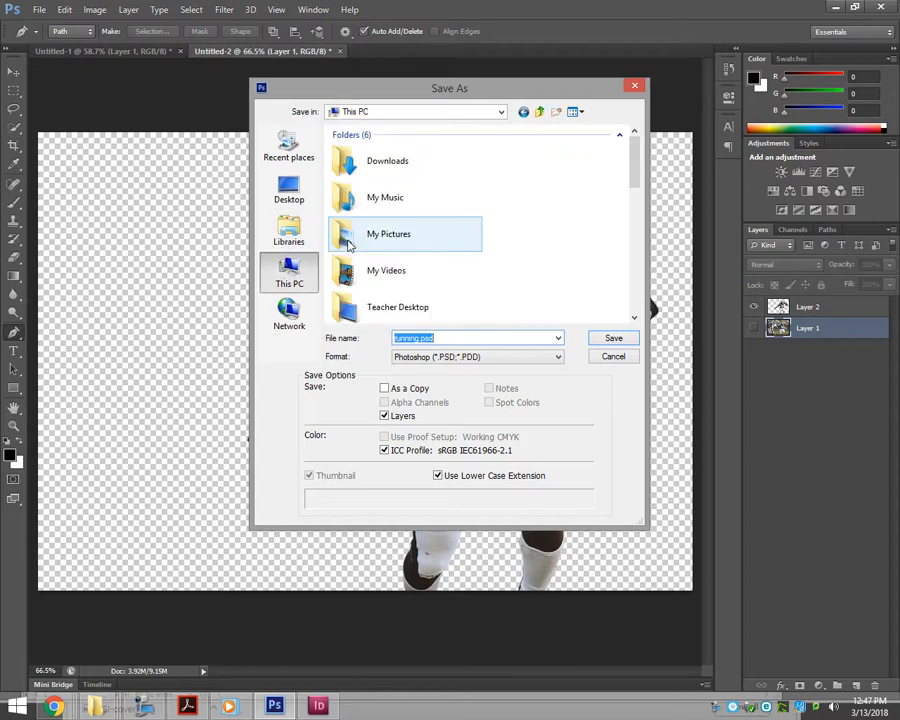
scroll(524, 241, "down", 5)
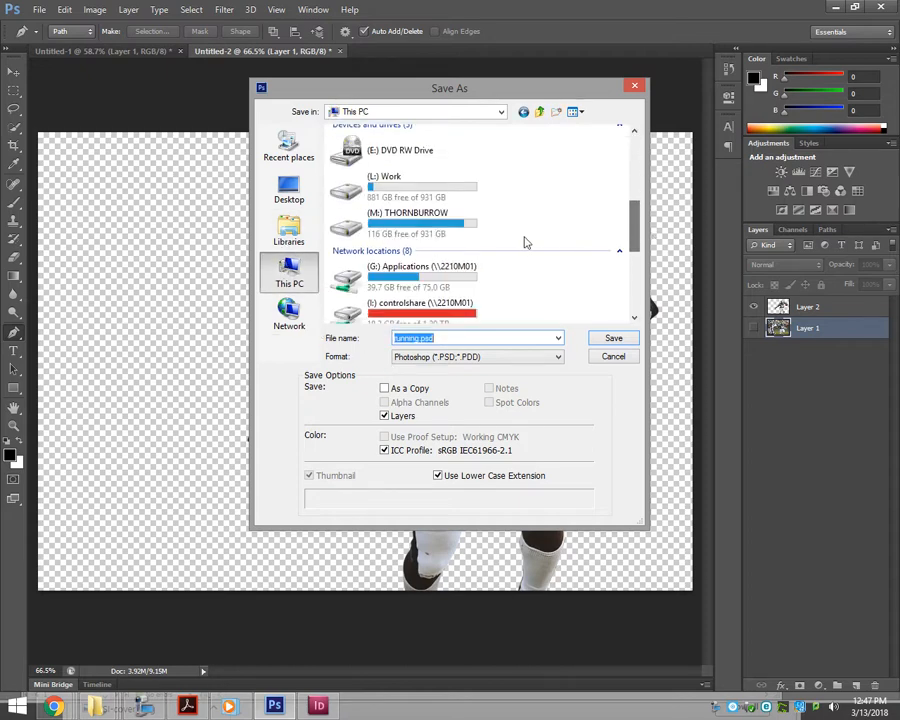
double_click(400, 198)
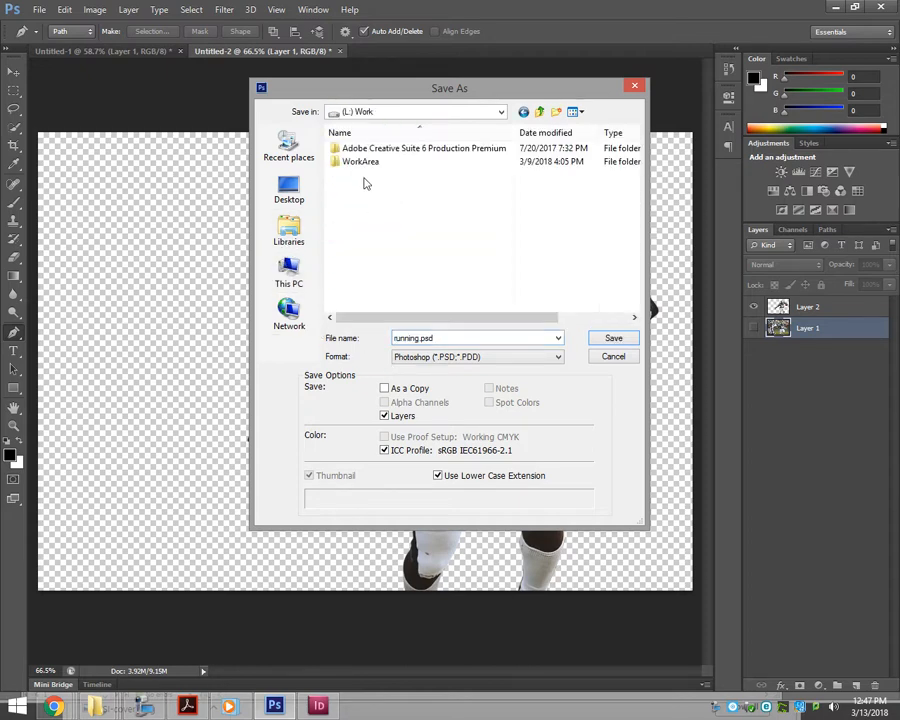
double_click(362, 163)
double_click(354, 228)
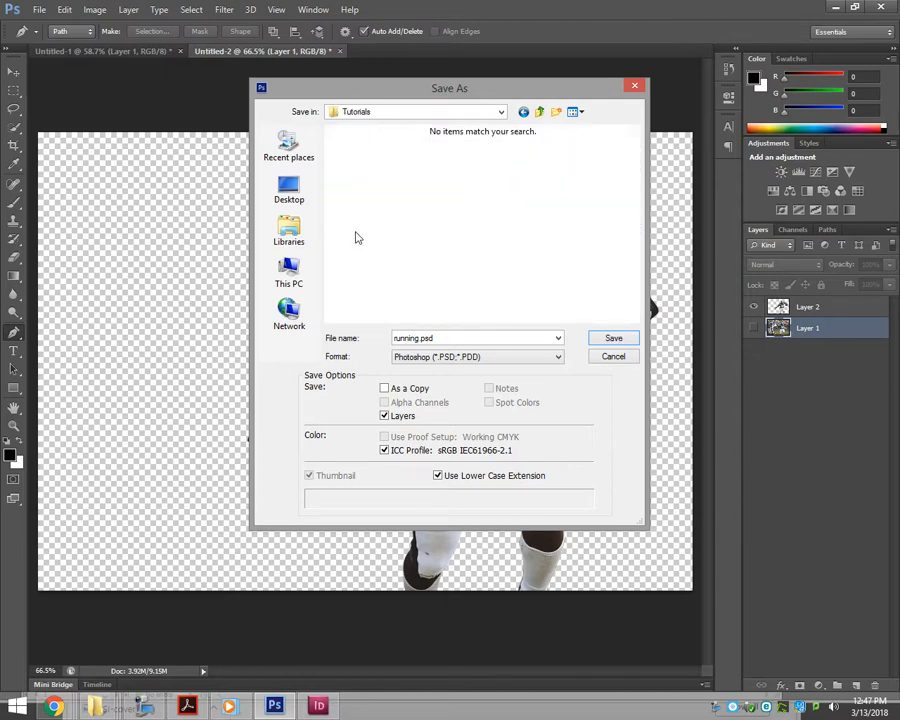
left_click(613, 339)
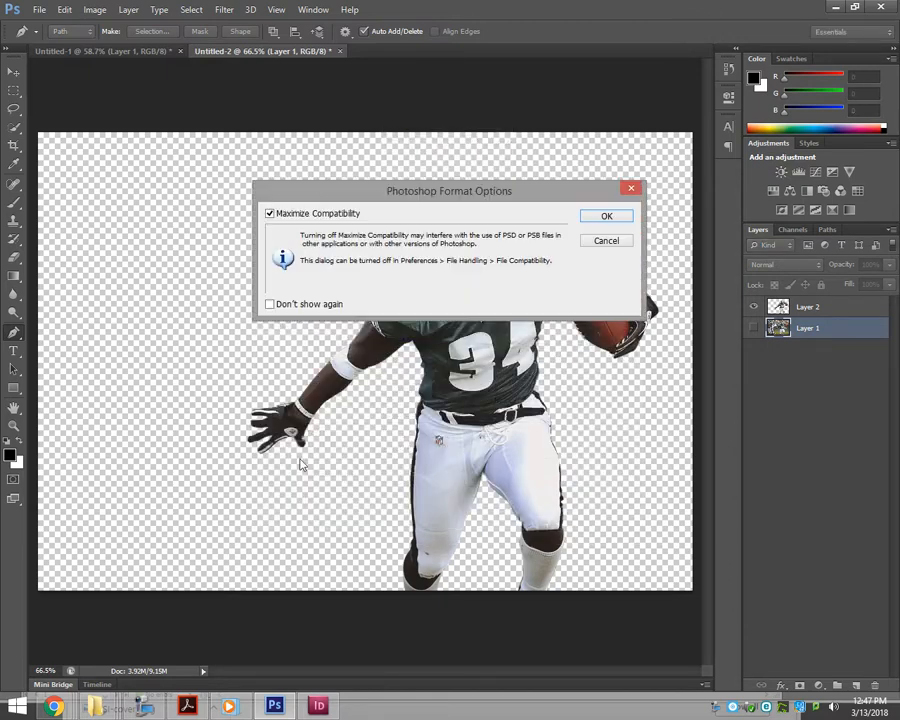
left_click(608, 216)
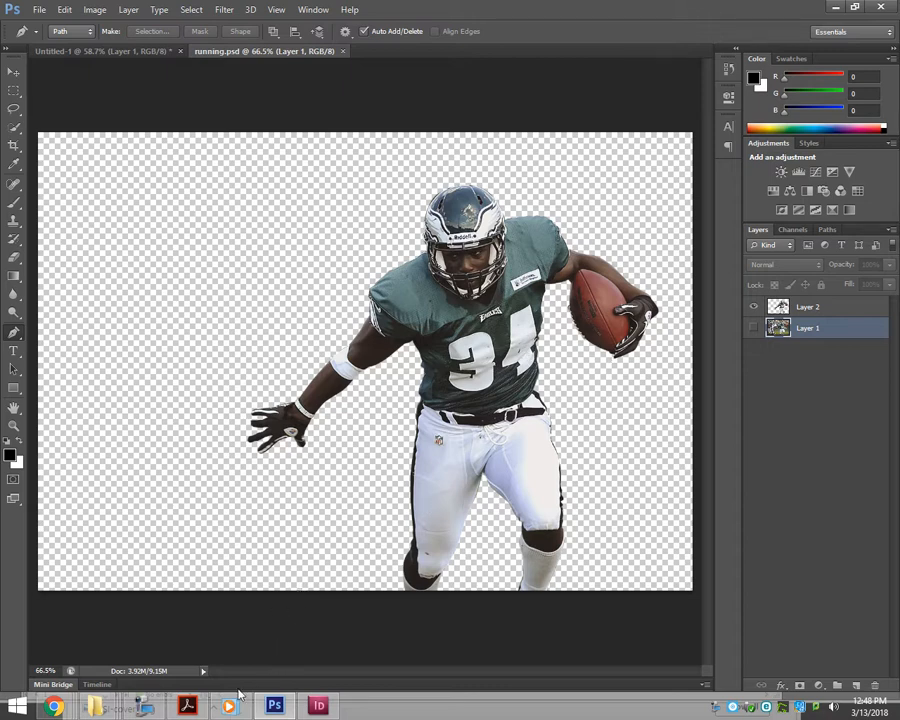
Switch to InDesign and hide Layer 1, which holds the reference magazine cover.
left_click(318, 706)
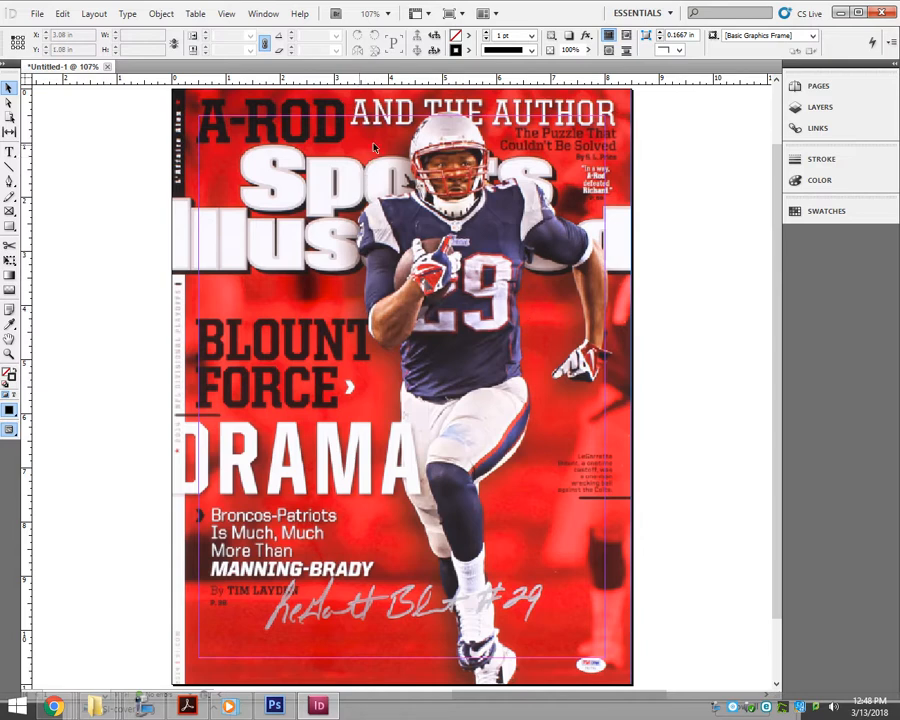
left_click(800, 107)
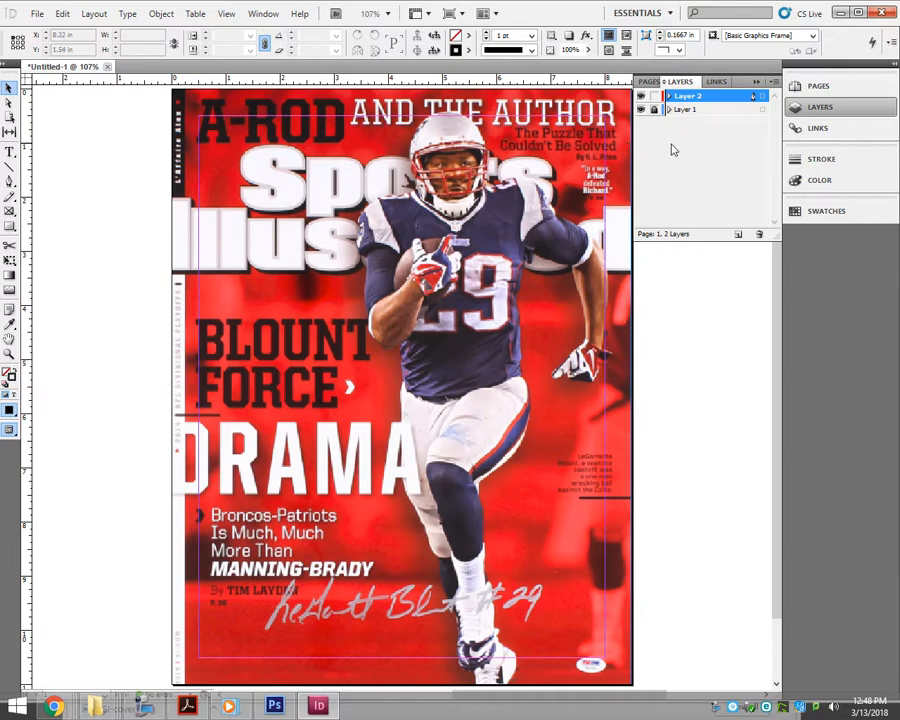
left_click(641, 109)
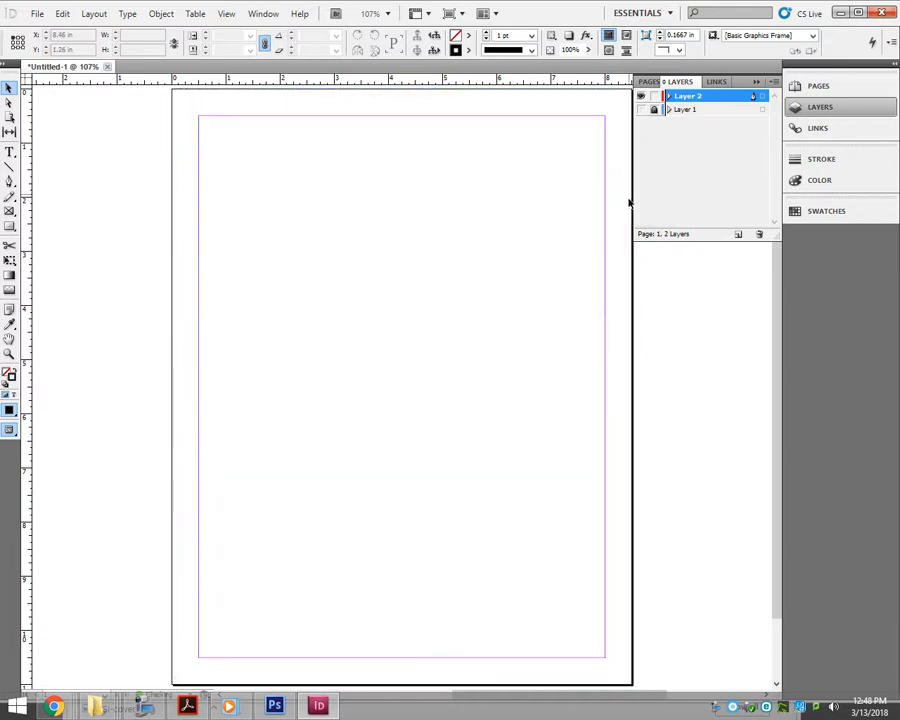
left_click(641, 109)
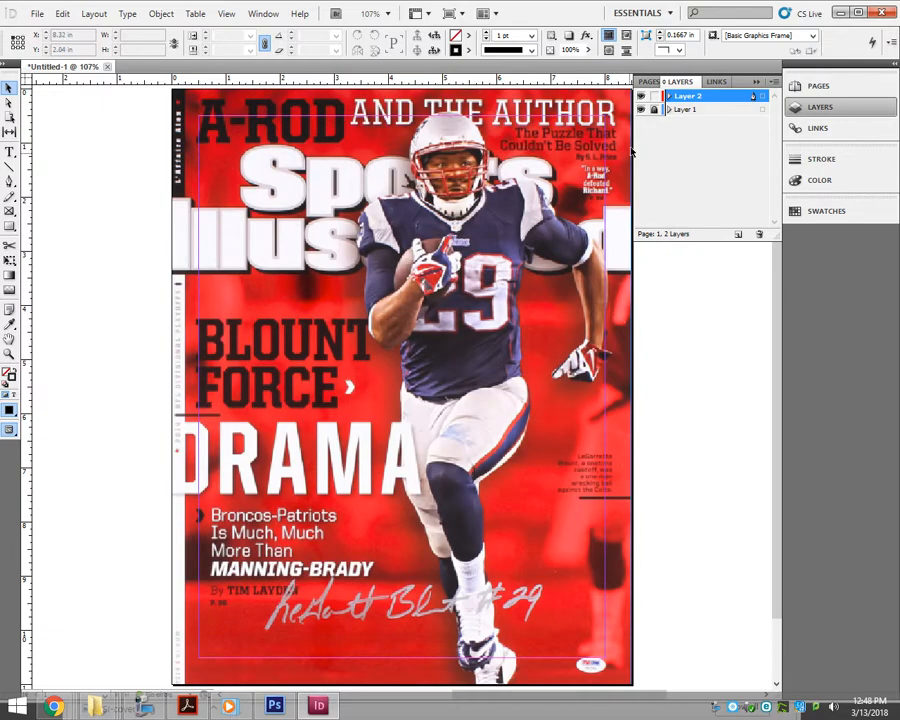
left_click(641, 109)
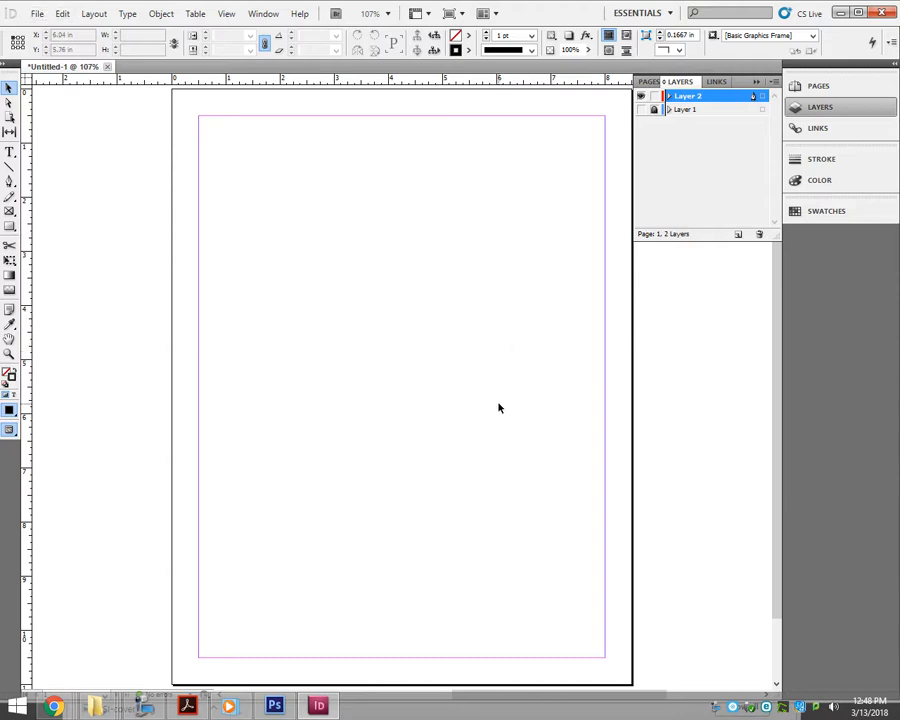
Place running.psd from the Tutorials folder into the document on Layer 2.
left_click(36, 13)
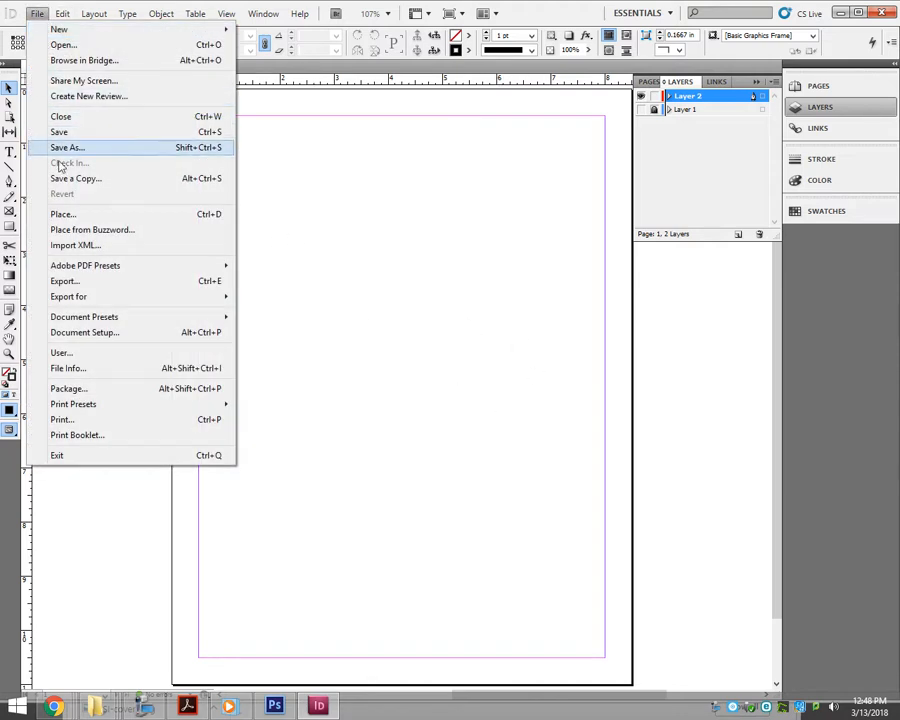
left_click(72, 216)
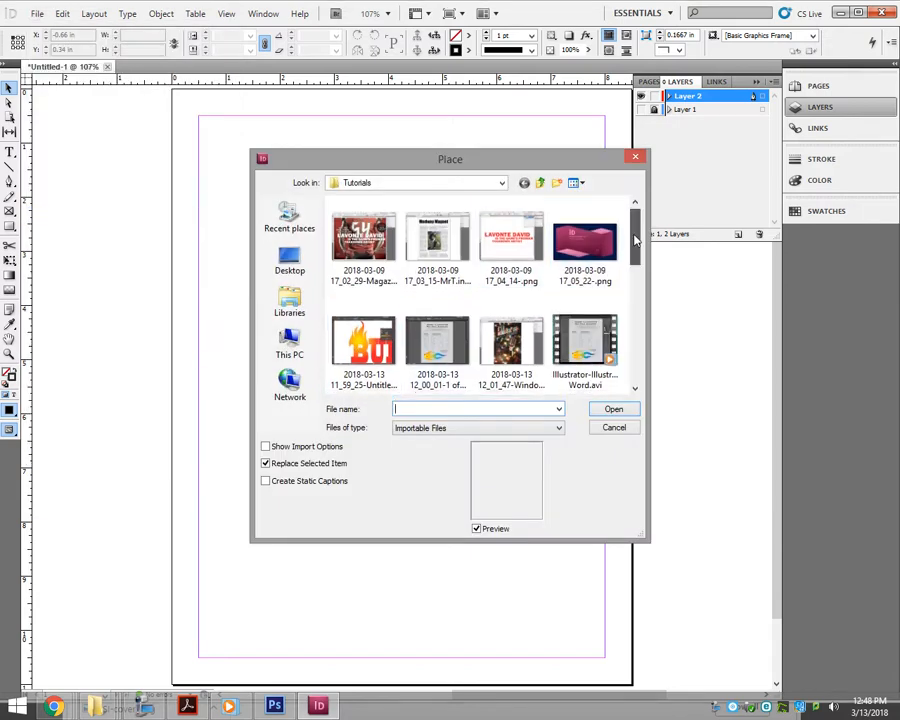
left_click_drag(634, 249, 636, 340)
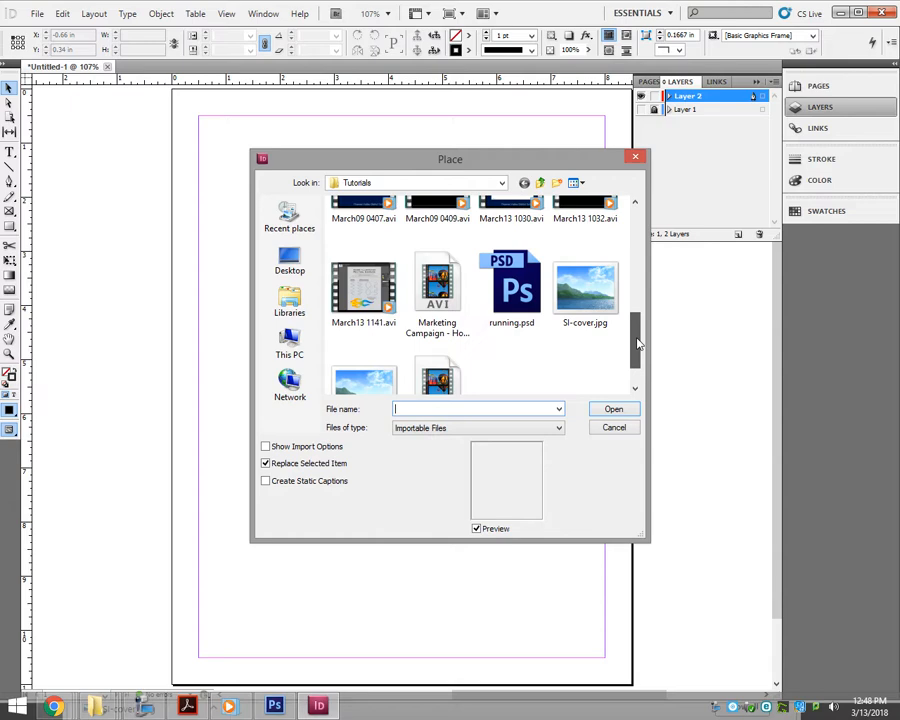
left_click(497, 289)
left_click(621, 411)
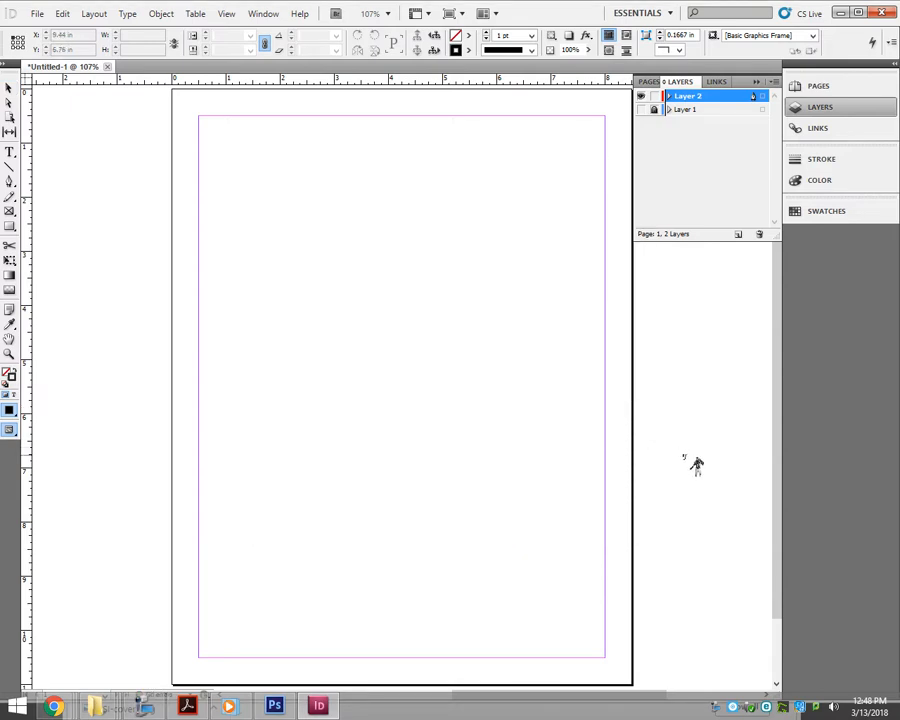
left_click(124, 123)
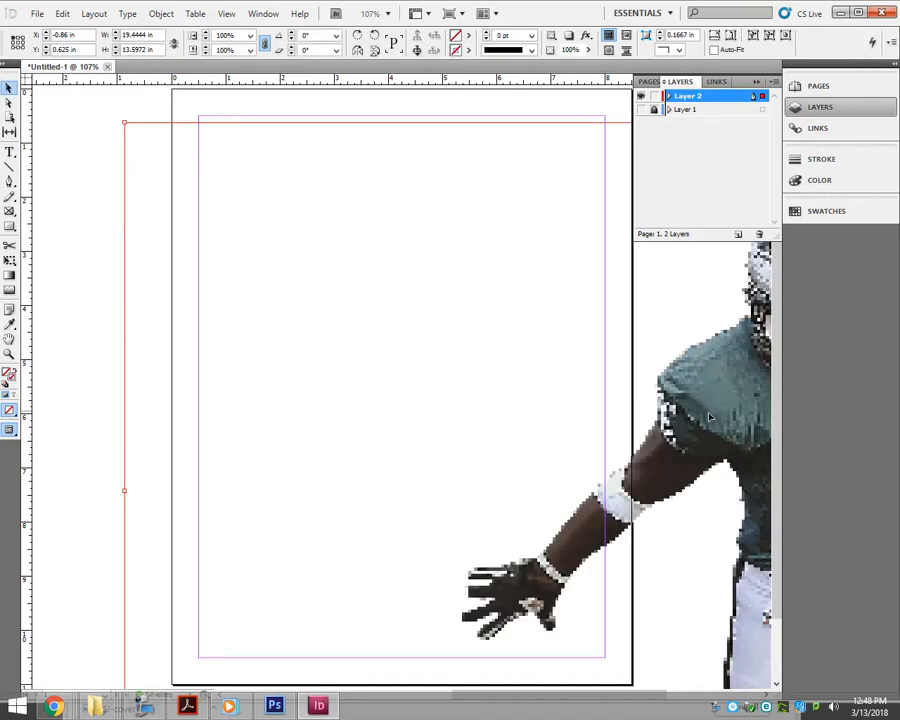
Move the player image over the page and crop its frame from the upper-left corner to about 11.1 × 12.5 in.
left_click_drag(712, 412, 401, 292)
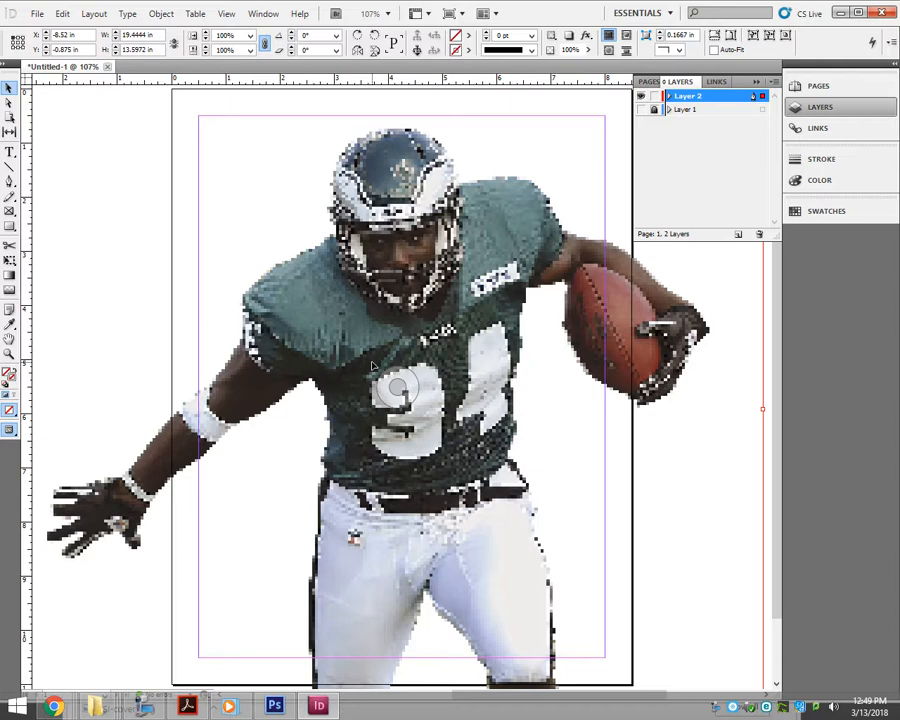
key("ctrl+minus")
key("ctrl+minus")
key("ctrl+minus")
key("ctrl+minus")
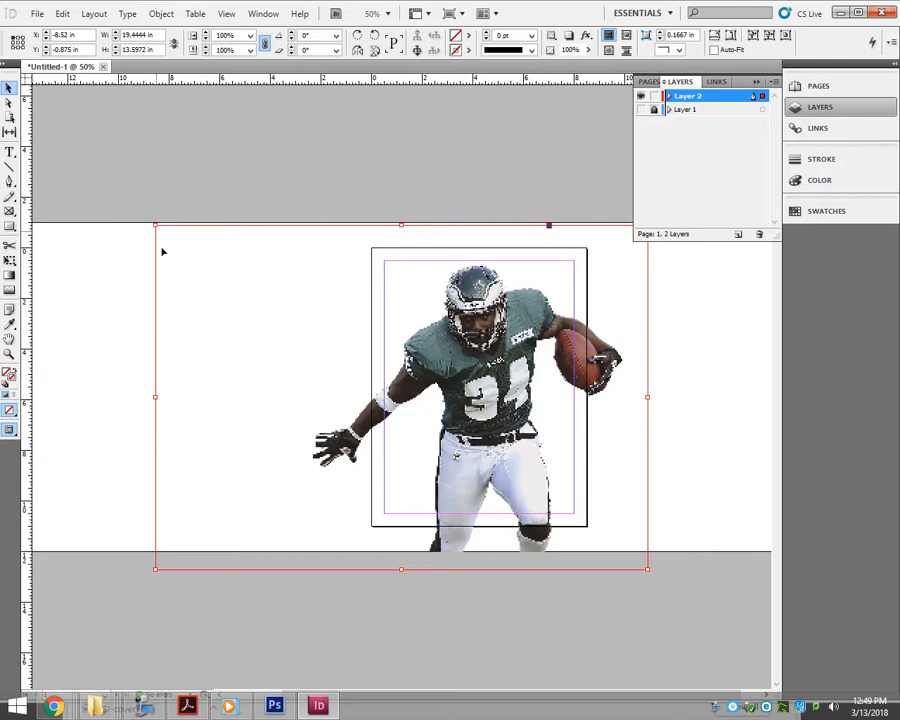
left_click_drag(158, 228, 368, 252)
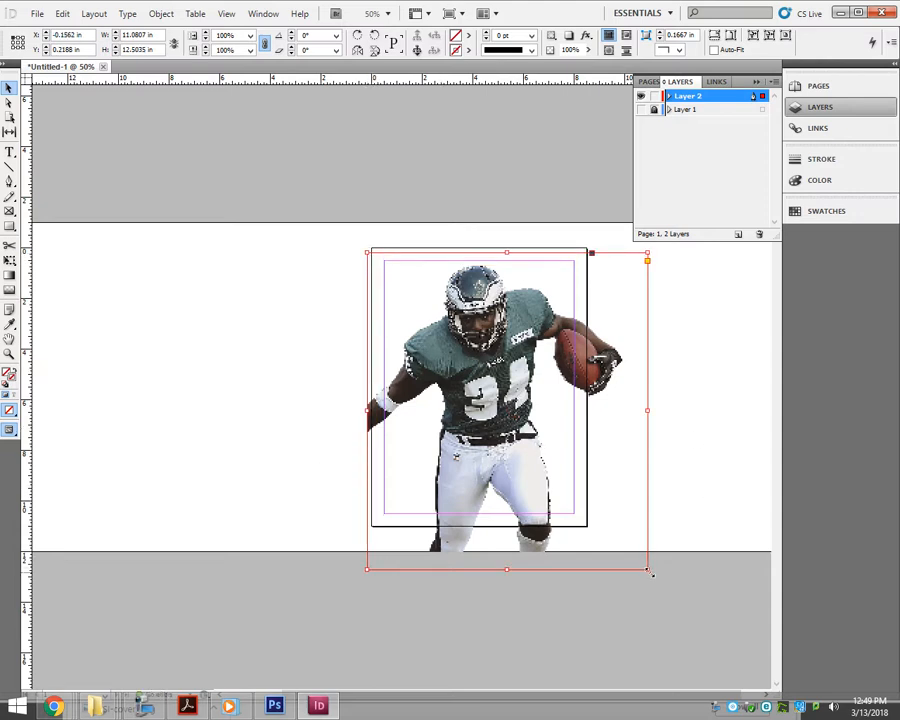
Scale the framed player with Free Transform to about 6.5 × 7.4 in and move it onto the page.
left_click(9, 260)
left_click(366, 409)
left_click(324, 393)
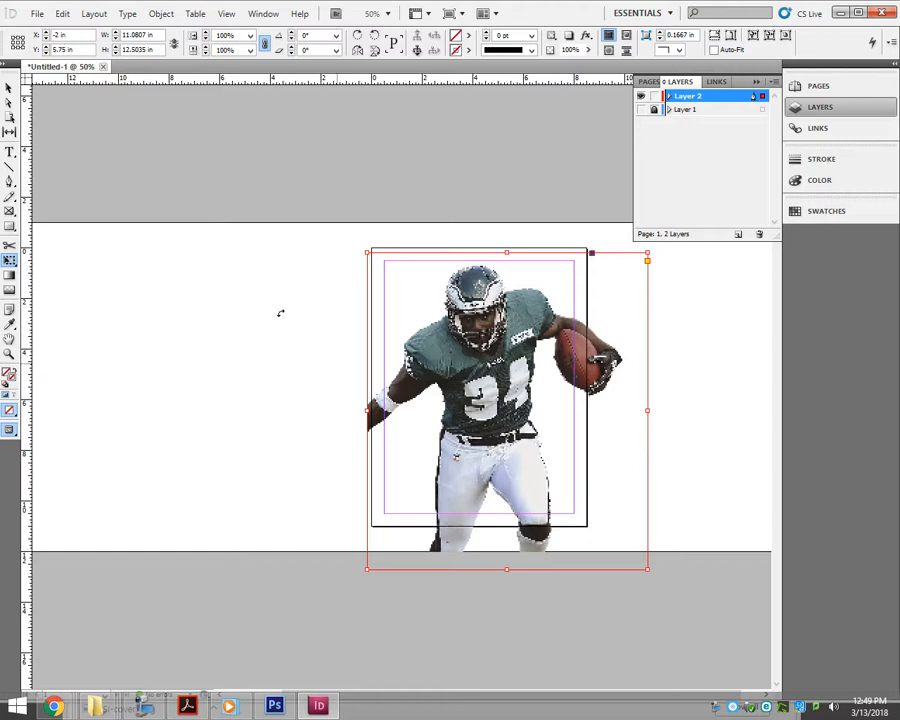
left_click(8, 92)
left_click(235, 309)
left_click(455, 350)
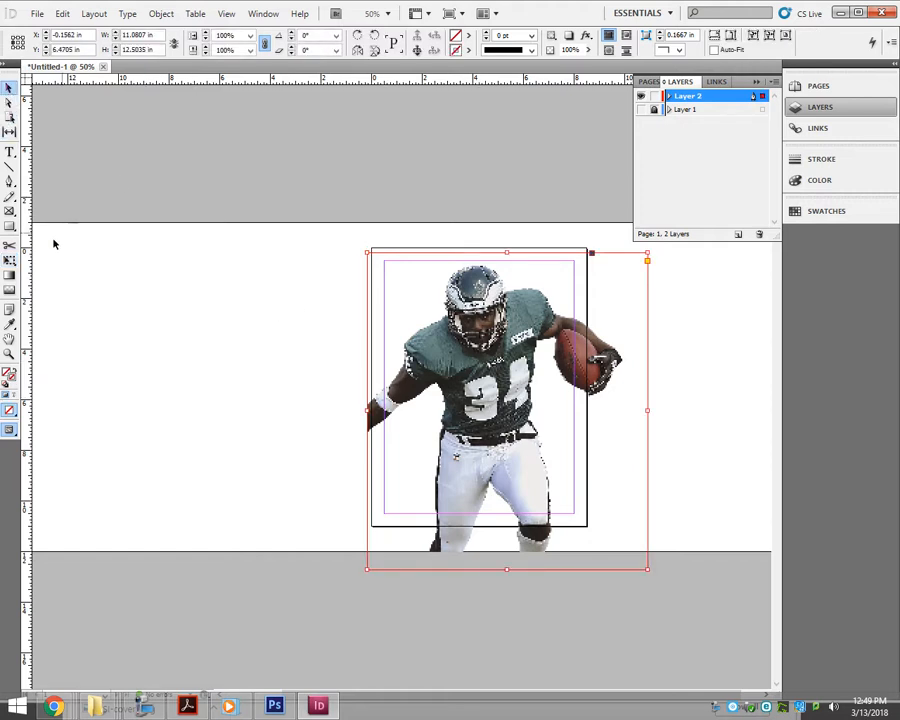
left_click(14, 261)
left_click_drag(367, 253, 484, 382)
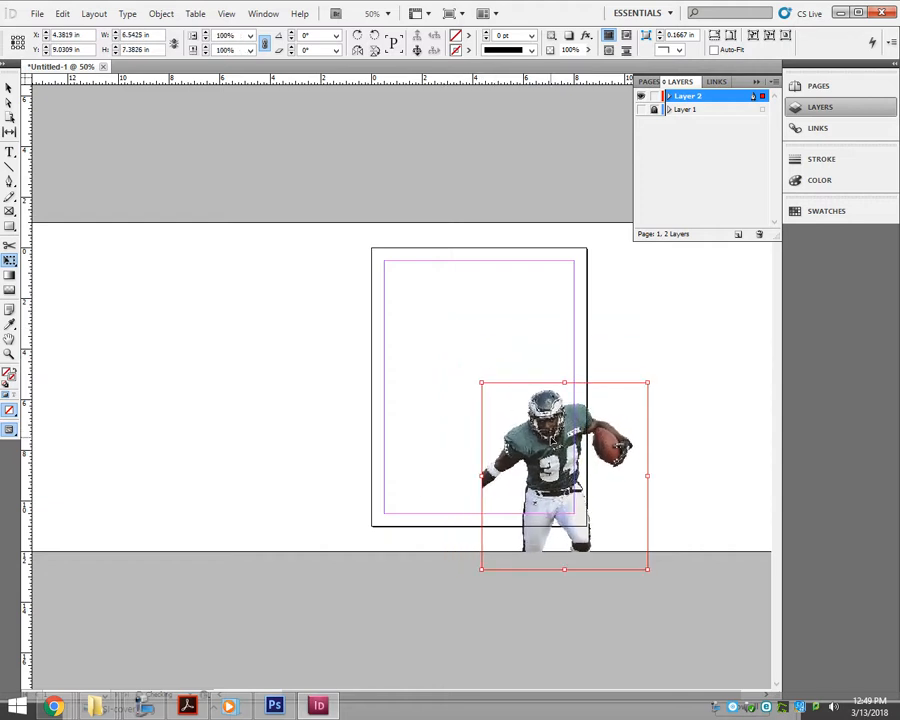
left_click_drag(560, 470, 480, 355)
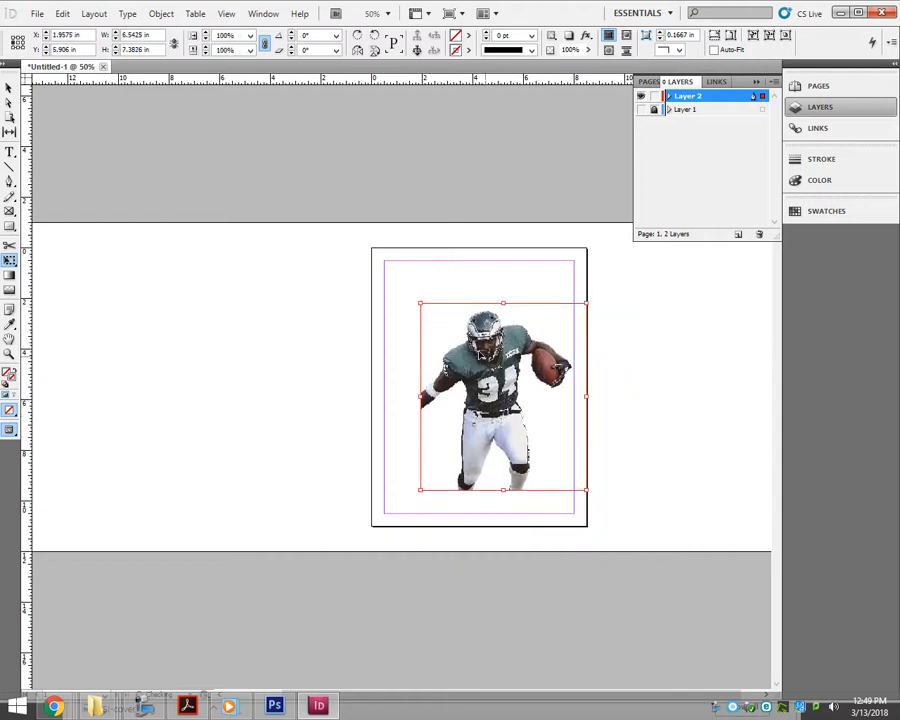
Shift the player image slightly right and down inside its frame using Direct Selection.
left_click(8, 106)
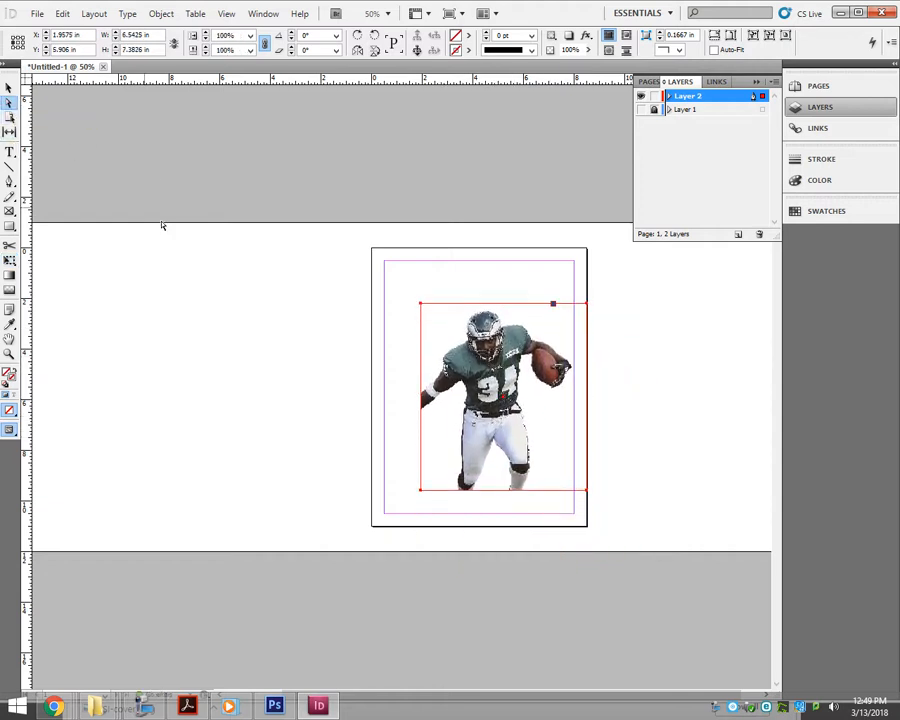
left_click(287, 289)
left_click_drag(487, 389, 507, 397)
left_click(7, 89)
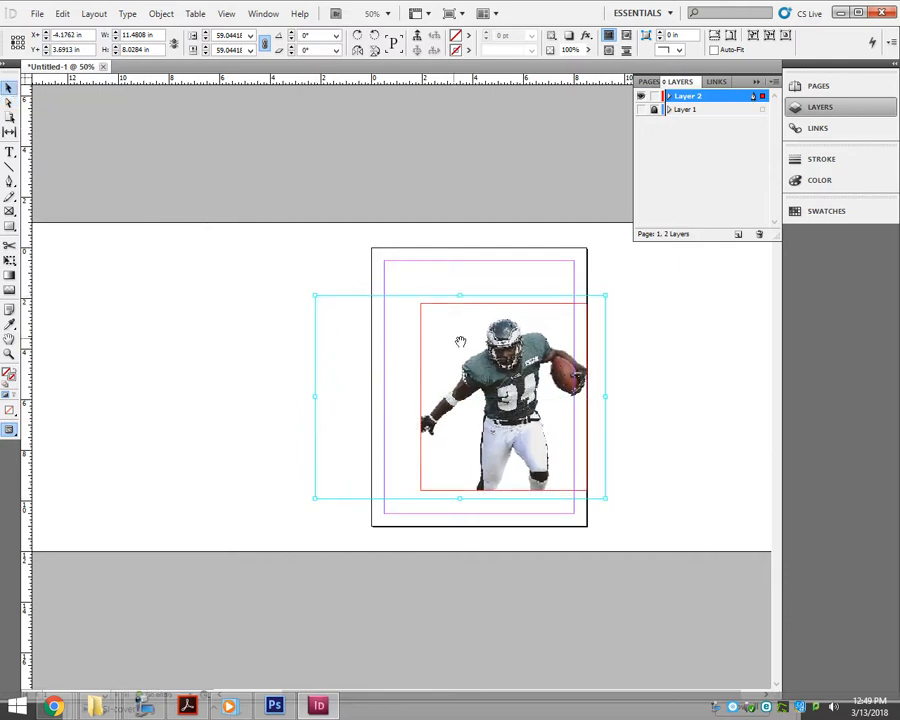
Crop the player's frame inward from its upper-left corner to about 6.1 × 7.2 in.
left_click(428, 267)
left_click(434, 322)
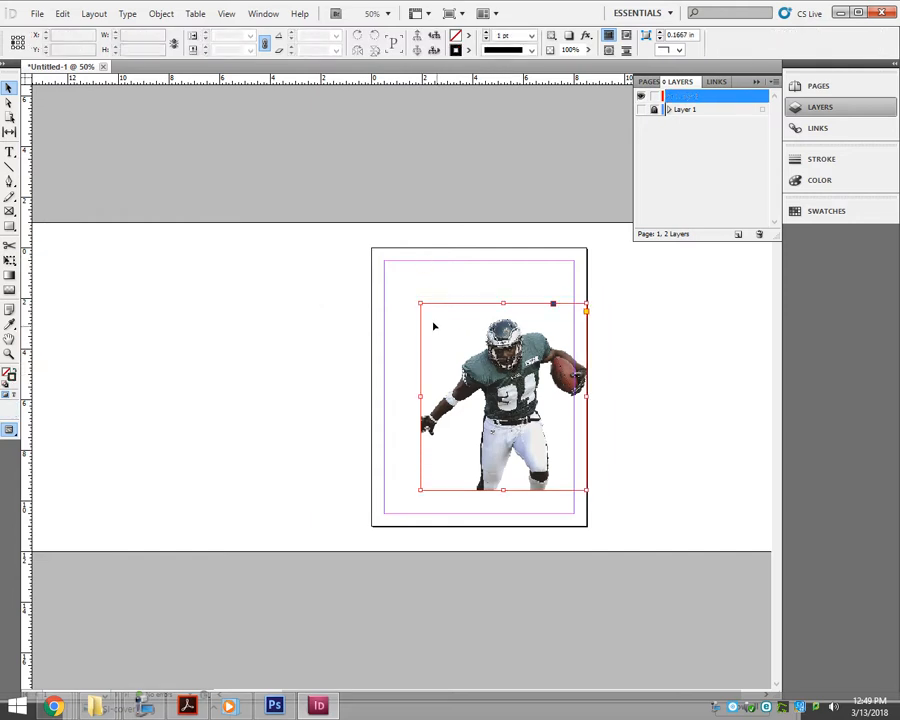
mouse_move(420, 303)
left_mouse_down()
mouse_move(410, 303)
mouse_move(430, 307)
left_mouse_up()
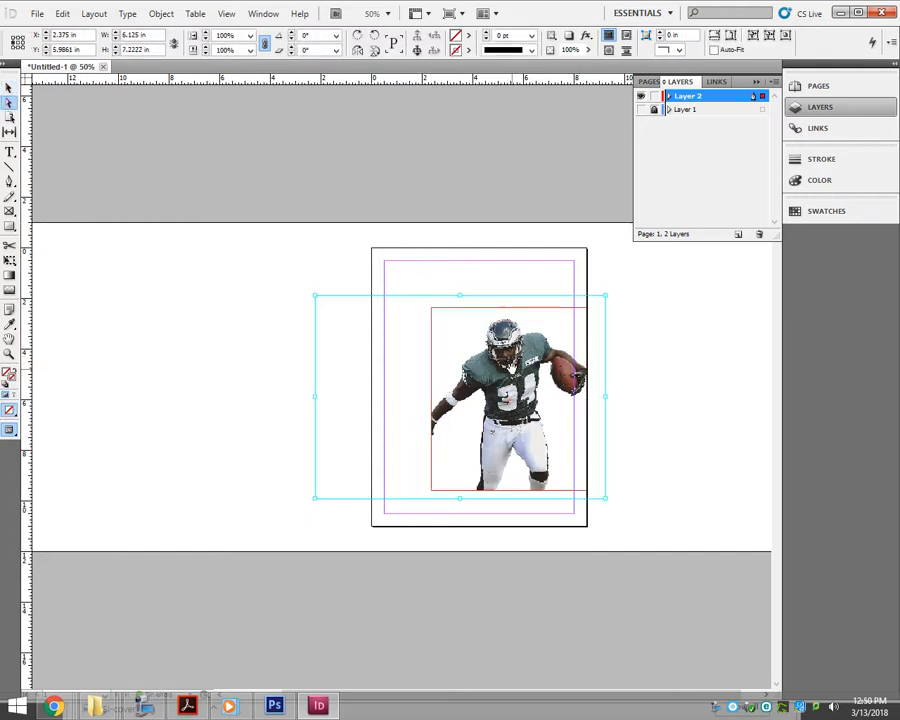
Move the player image slightly lower within its cropped frame, and show the reference cover on Layer 1 again.
left_click_drag(512, 377, 526, 399)
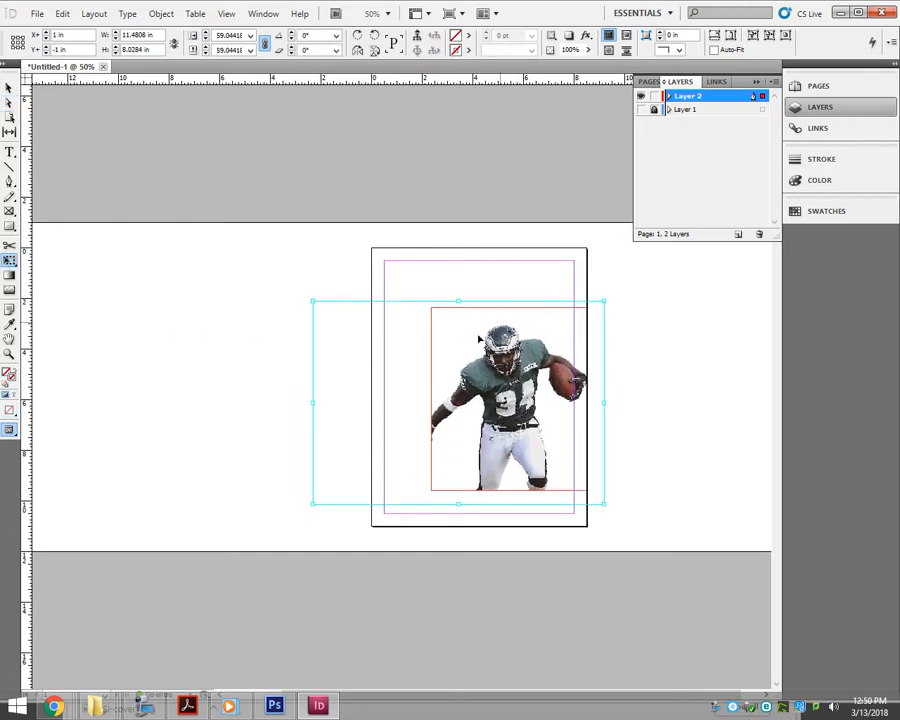
left_click(9, 87)
left_click(163, 313)
left_click(483, 405)
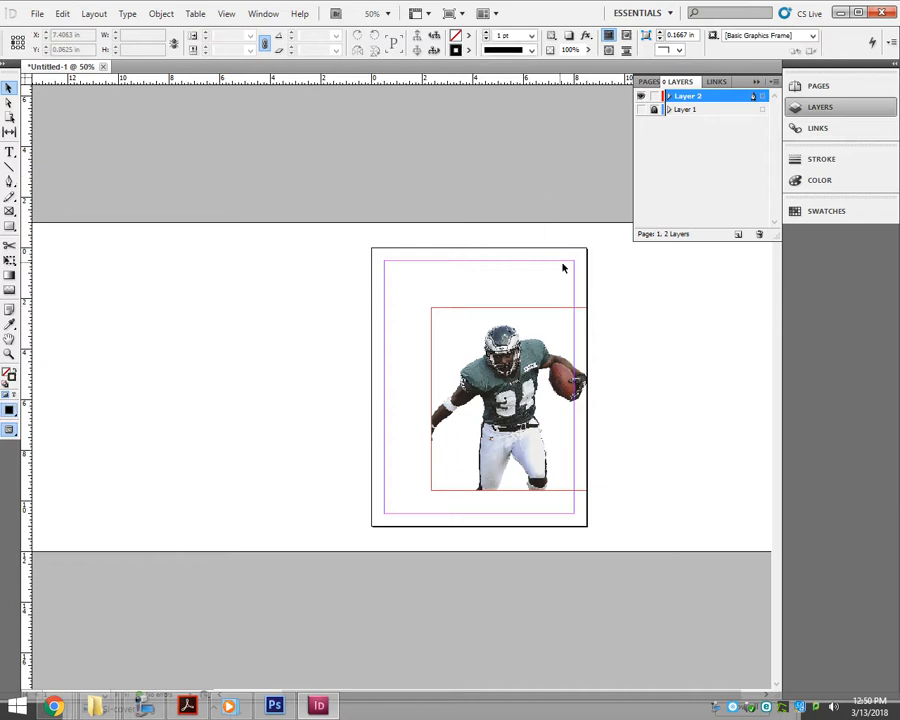
left_click(641, 109)
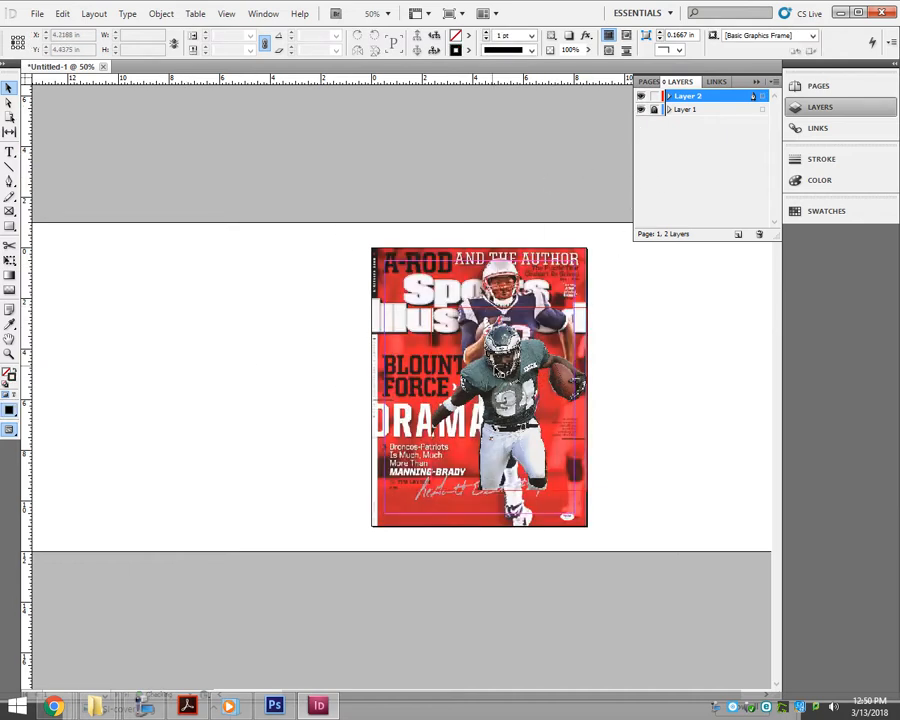
Draw a rectangle about 4 × 4.4 in overlapping the upper-left part of the cover page.
left_click_drag(350, 237, 629, 544)
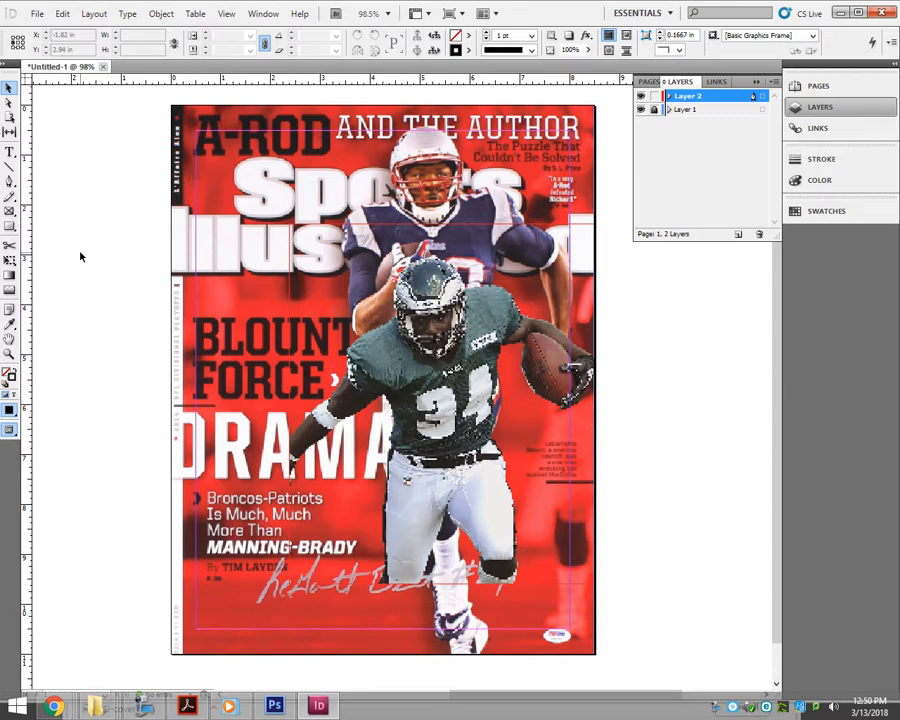
left_click(10, 228)
left_click_drag(47, 108, 245, 328)
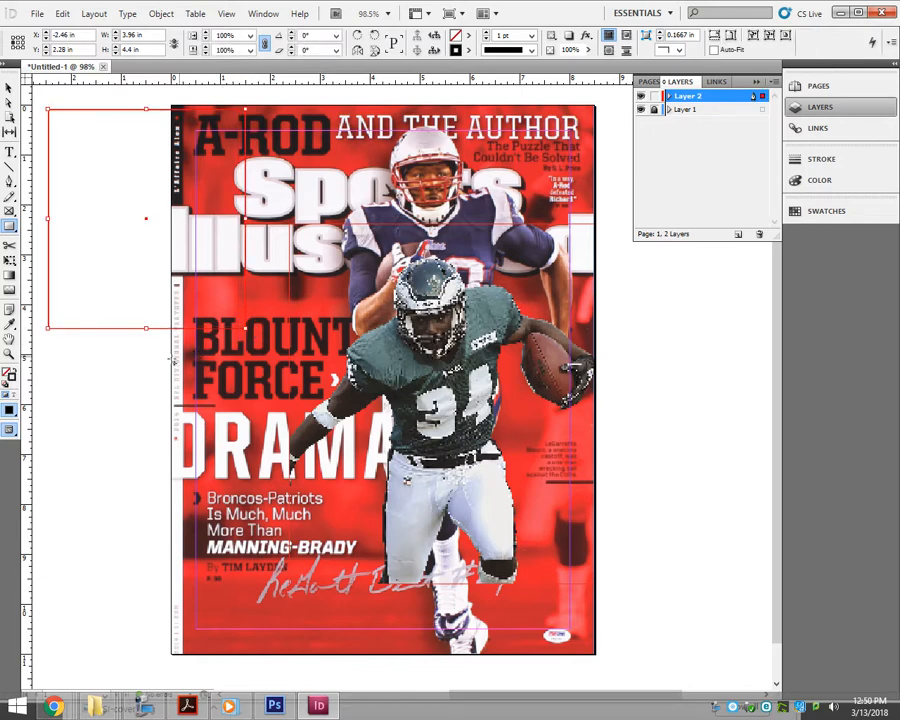
Set the rectangle's stroke to None and fill it with the red swatch C=15 M=100 Y=100 K=0.
left_click(7, 376)
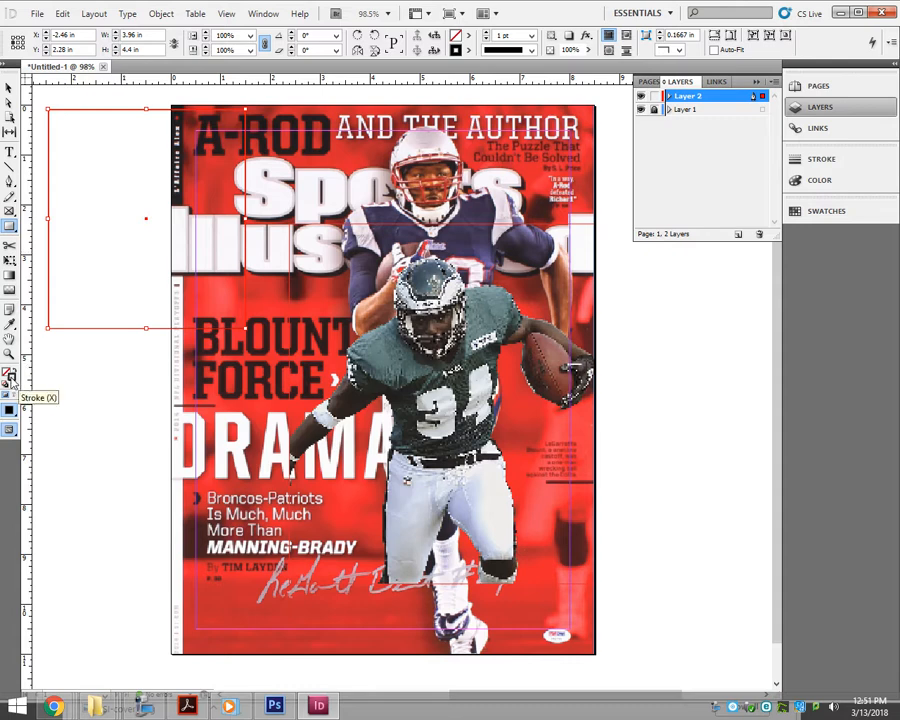
left_click(468, 50)
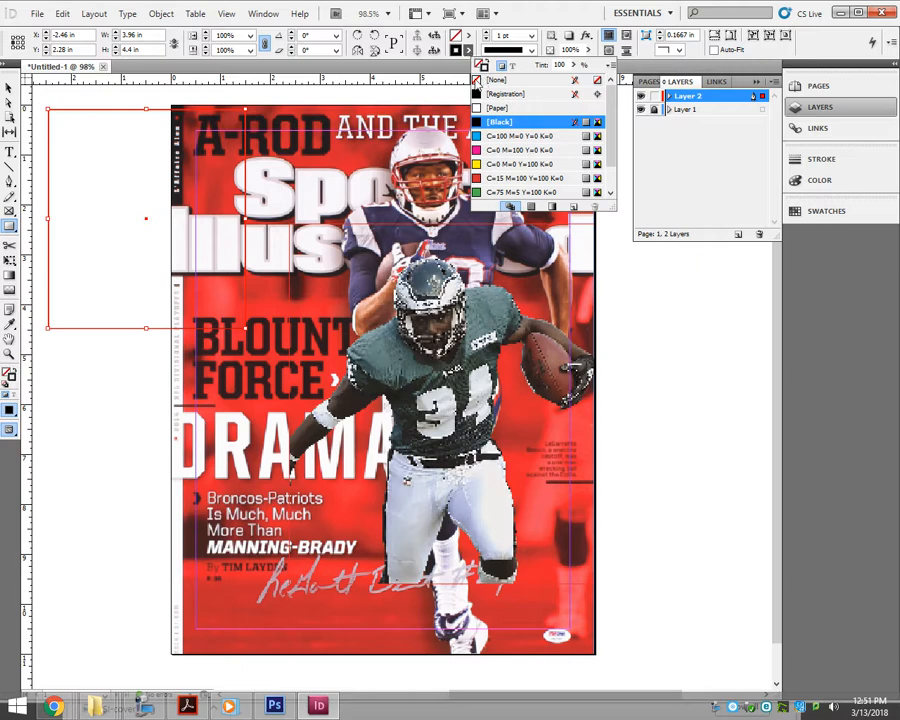
left_click(485, 80)
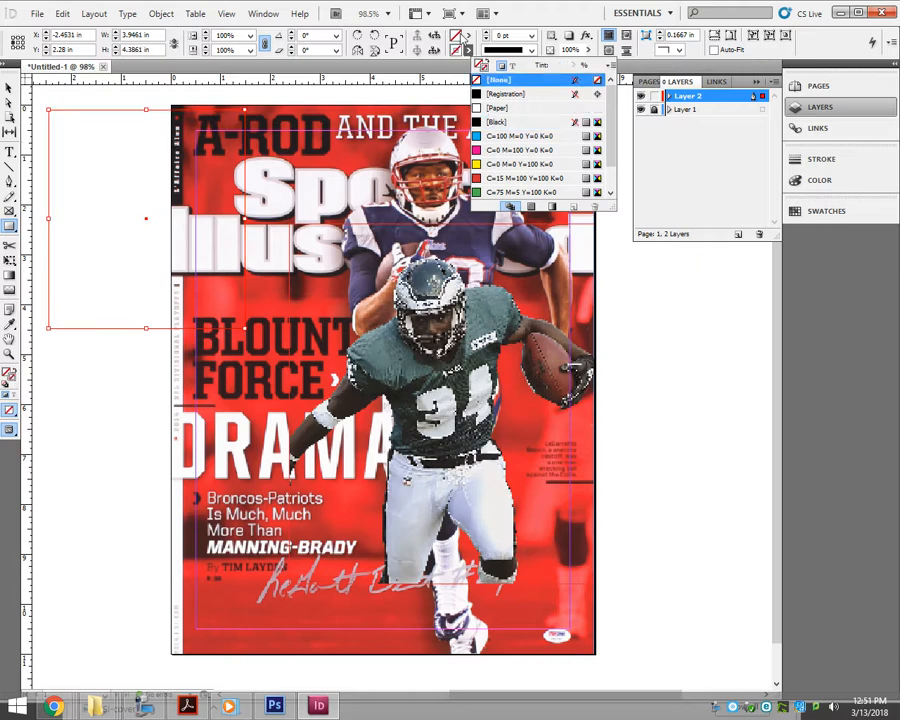
left_click(467, 37)
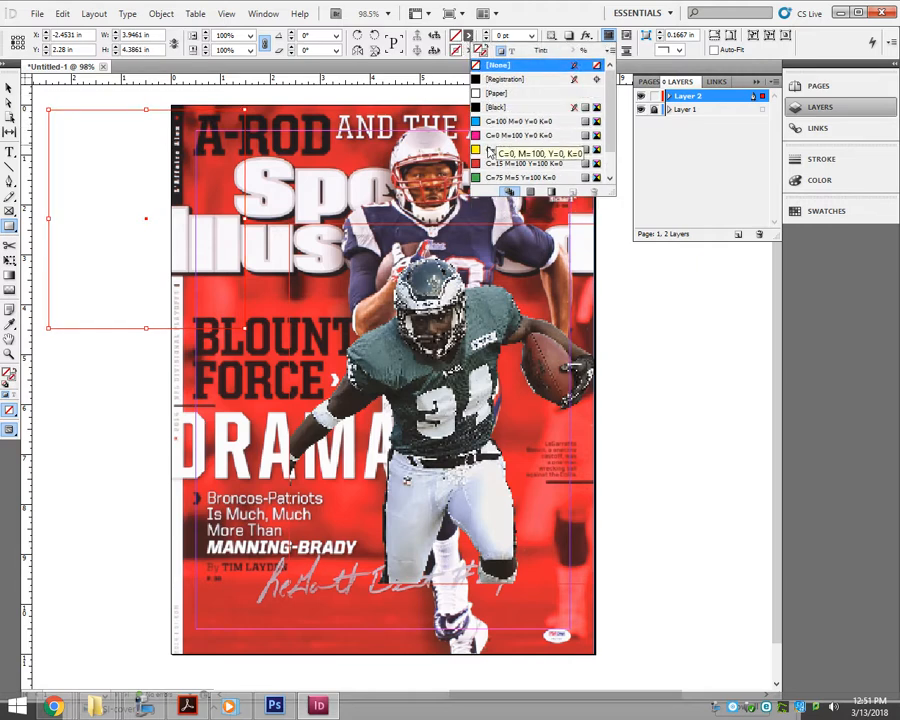
left_click(486, 164)
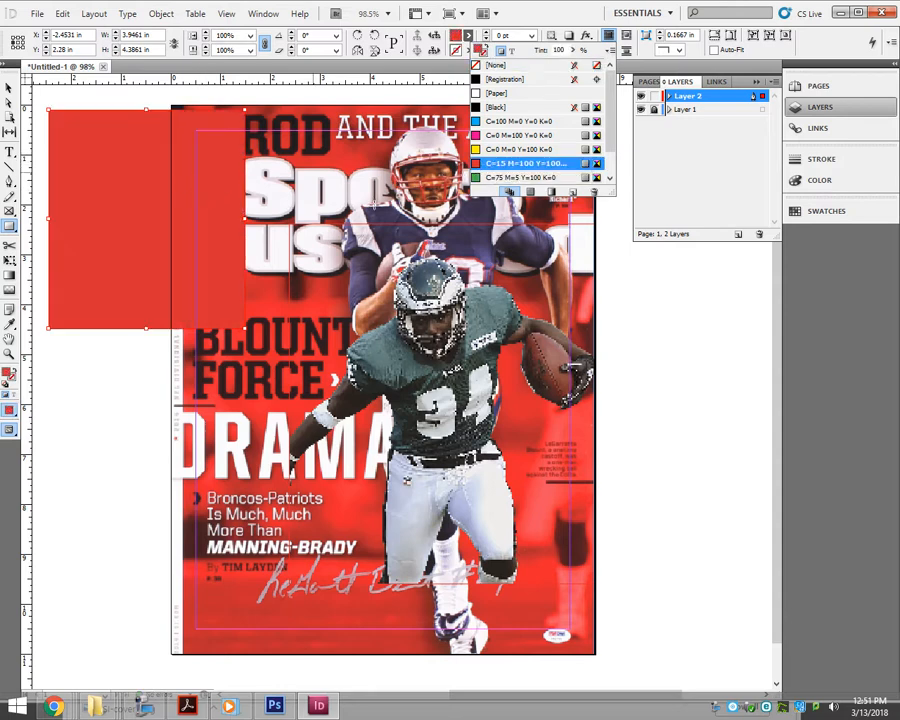
Snap the red rectangle to the page's upper-left corner and enlarge it to about 8.48 × 11 in to cover the page.
left_click(9, 87)
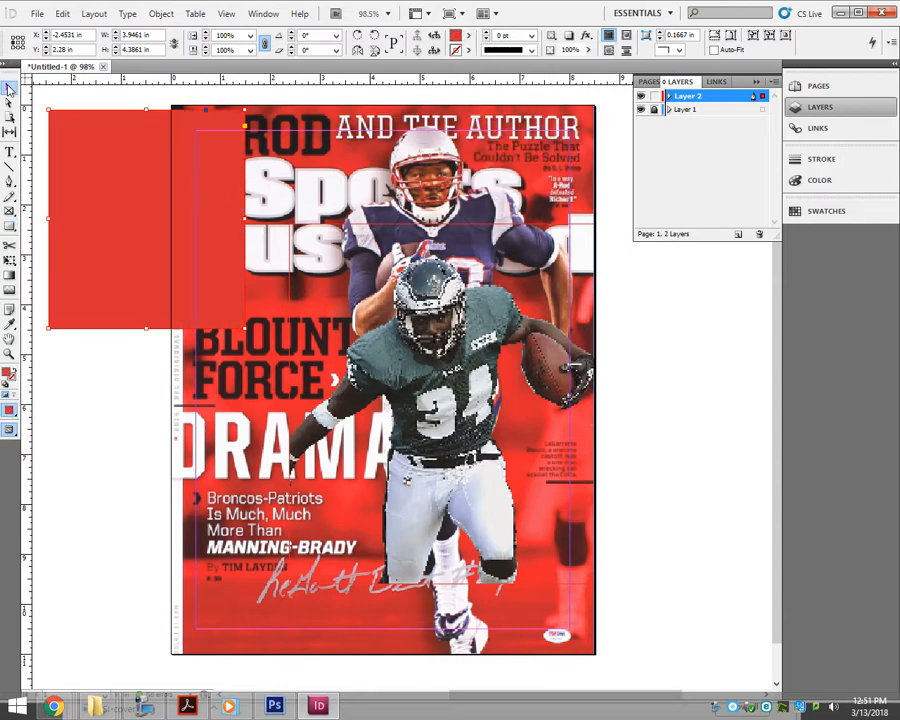
left_click(71, 104)
left_click(70, 158)
left_click_drag(70, 158, 170, 142)
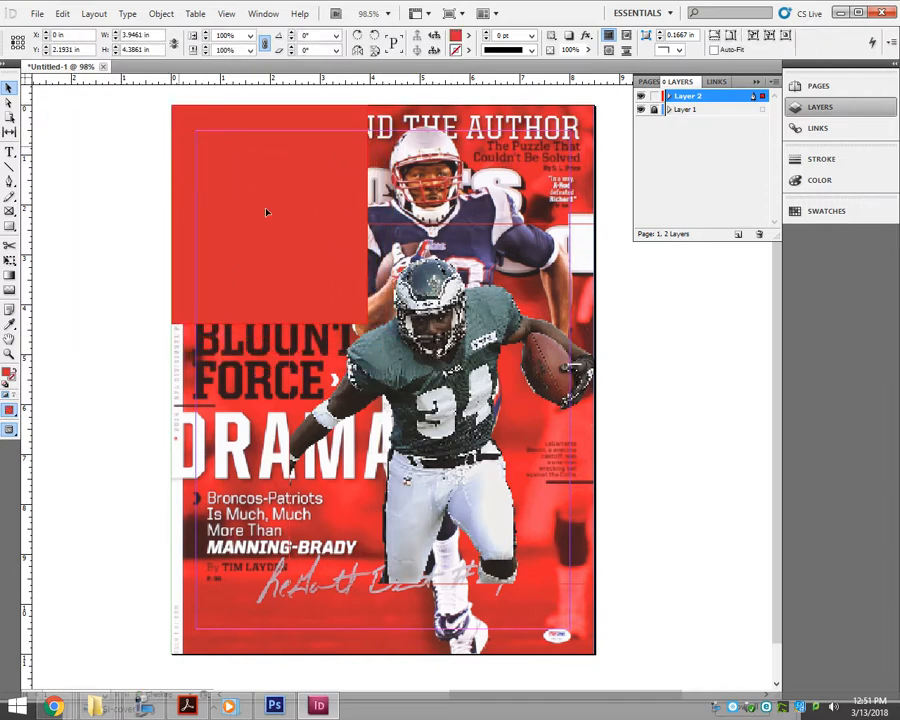
left_click_drag(367, 325, 593, 653)
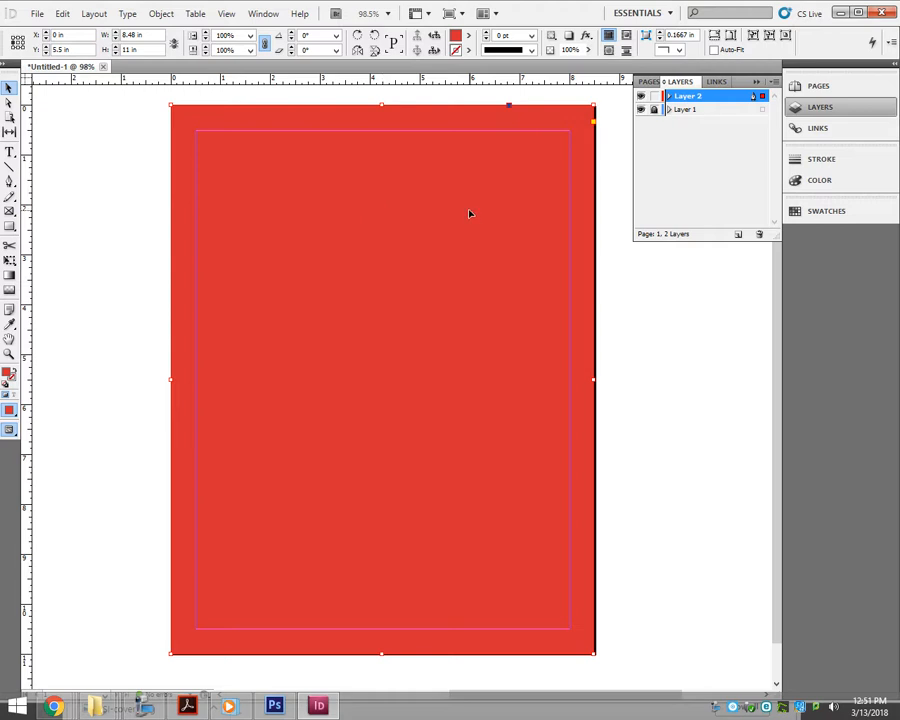
Align the red rectangle with the page and send it to the back, behind the player.
left_click_drag(468, 213, 302, 225)
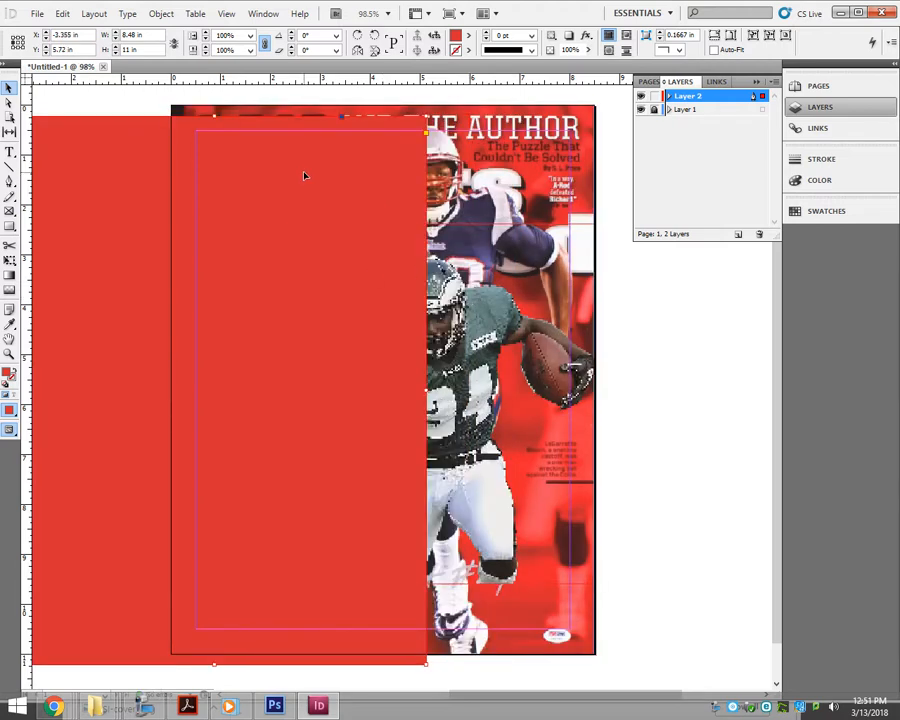
left_click_drag(265, 183, 411, 177)
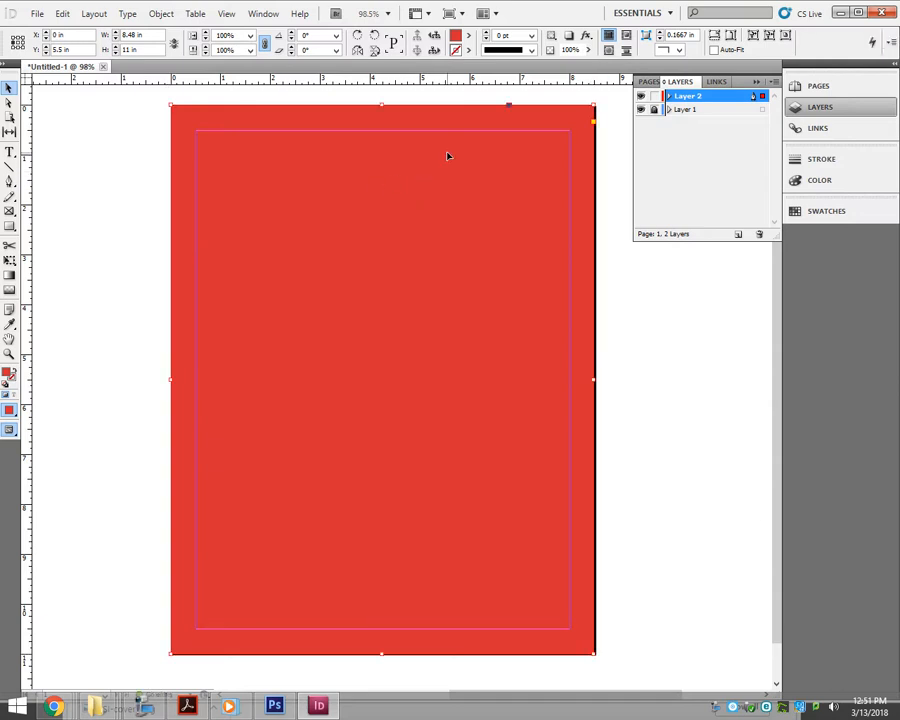
right_click(448, 155)
mouse_move(480, 297)
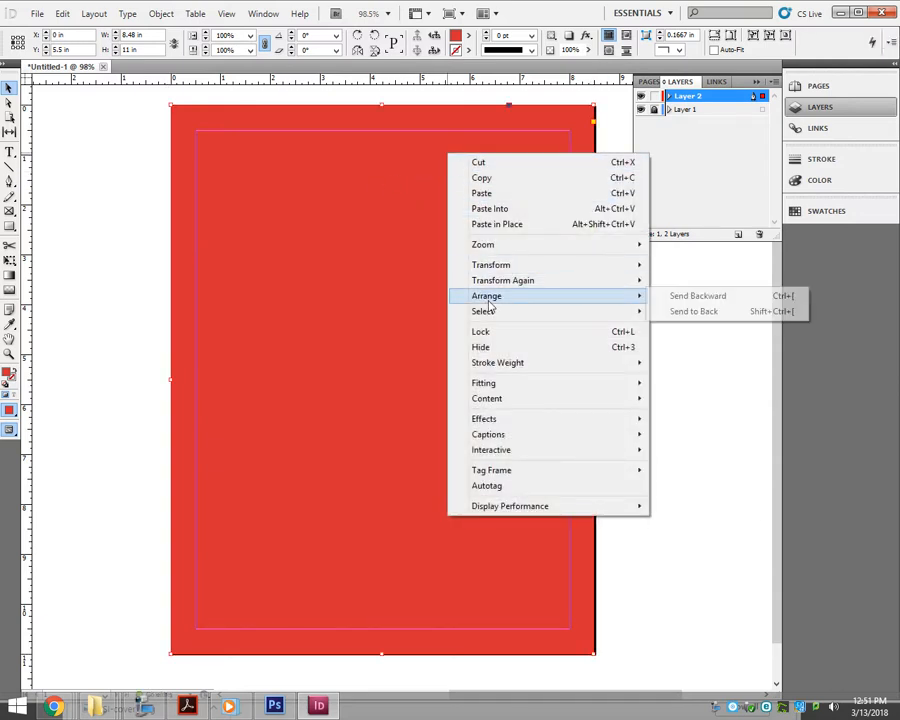
left_click(695, 312)
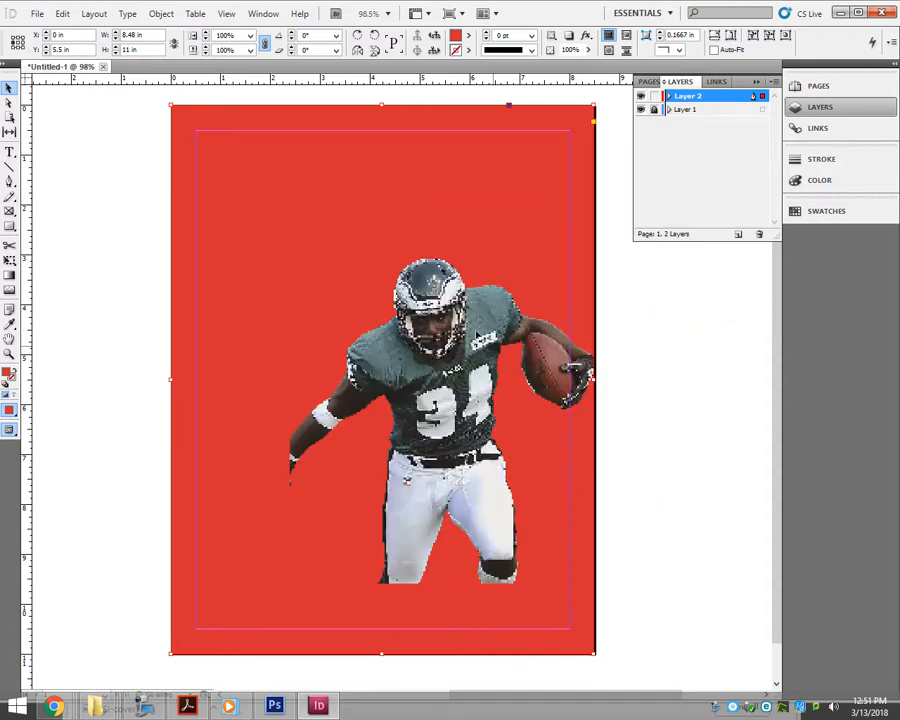
Move the red background off to the left of the page and shift the framed player upward over the reference cover.
left_click_drag(575, 147, 100, 147)
left_click_drag(467, 503, 452, 388)
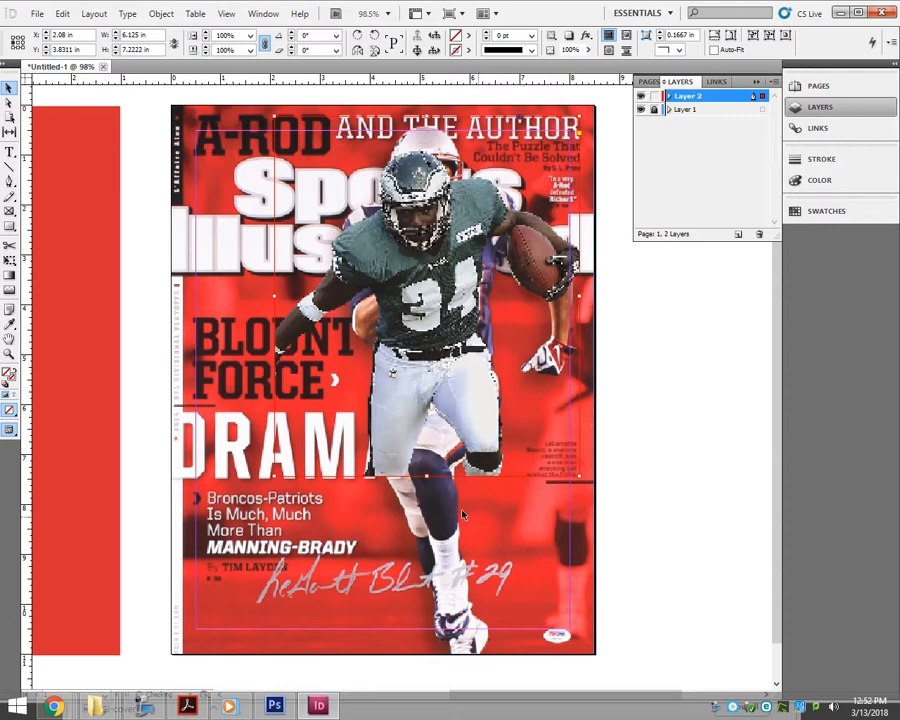
Extend the player's frame to the page edges so it no longer crops the hand and legs.
left_click_drag(427, 476, 432, 655)
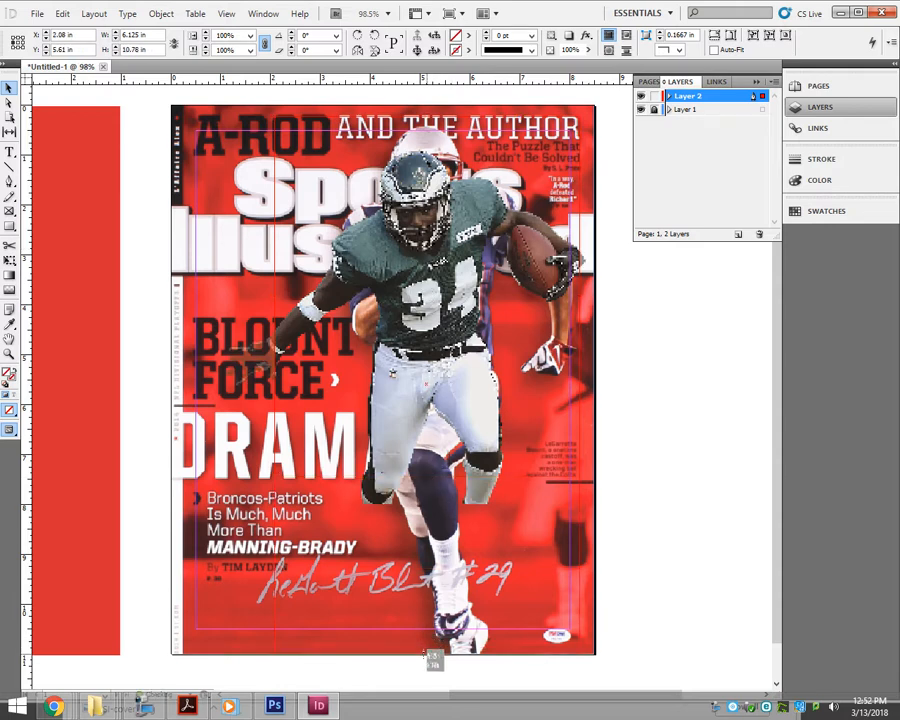
left_click_drag(577, 387, 594, 387)
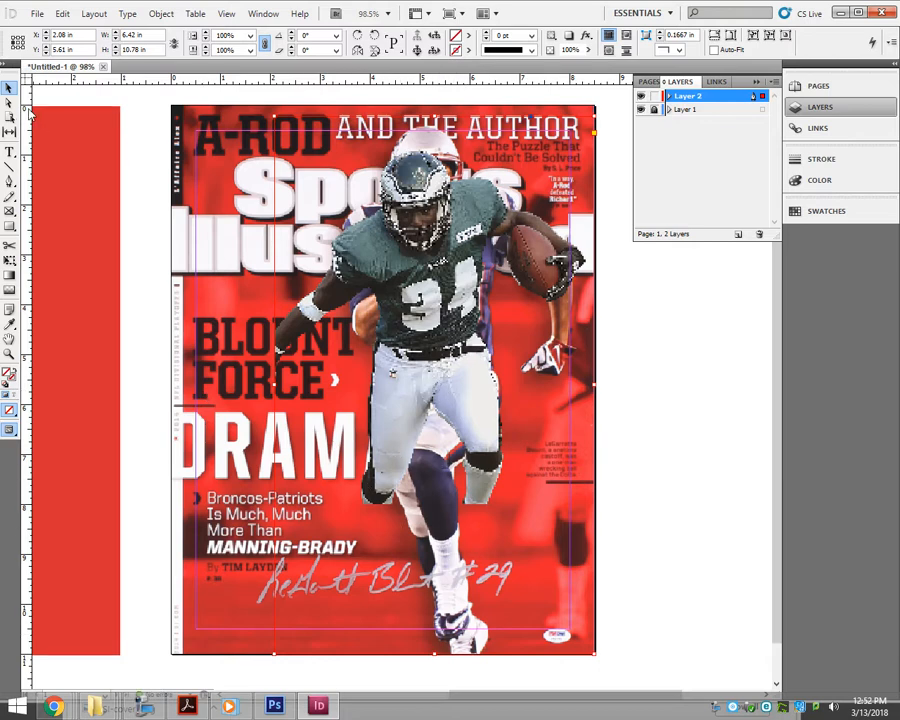
left_click_drag(273, 113, 170, 104)
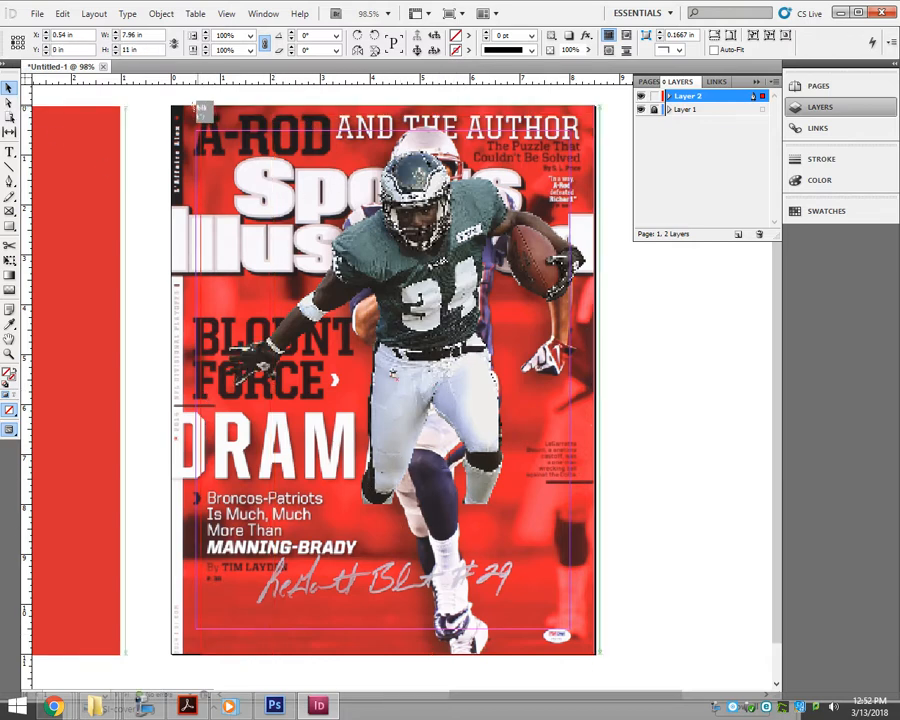
left_click(454, 256)
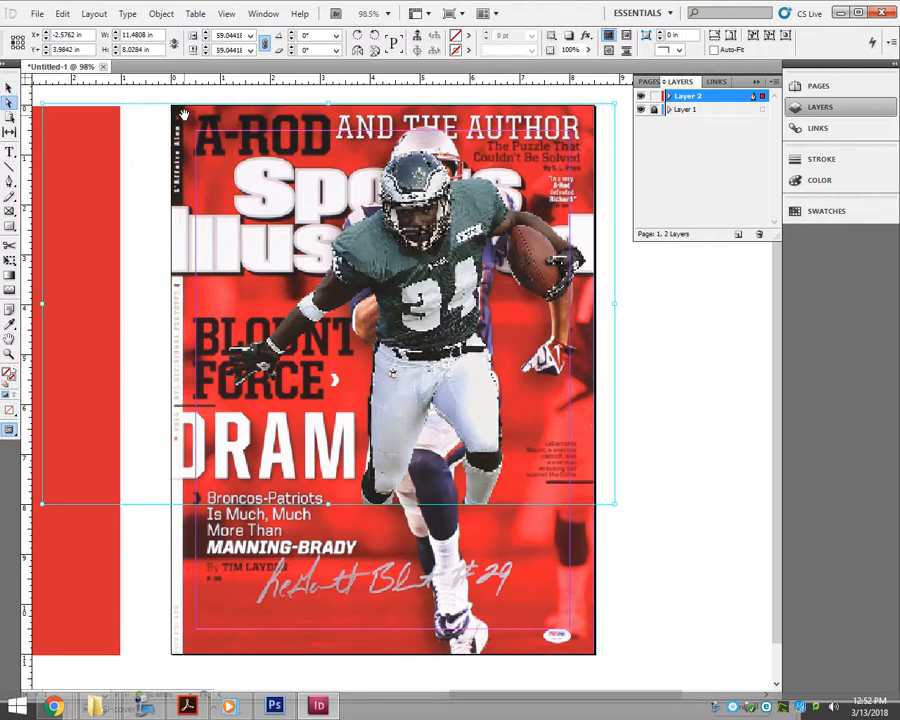
left_click(9, 88)
left_click(162, 87)
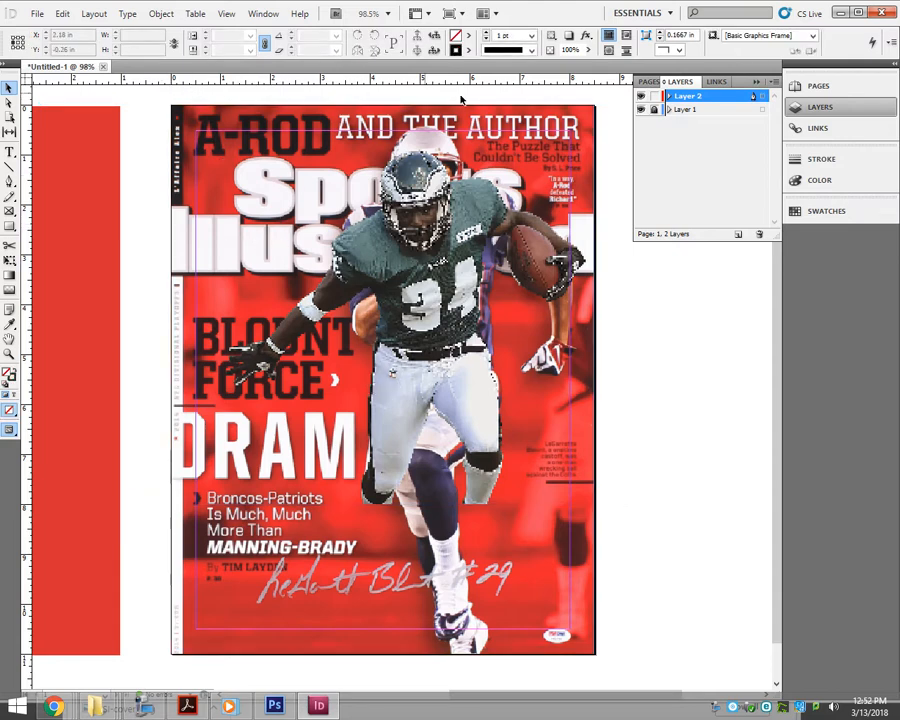
Scale the player image inside its frame to about 82% and center it on the page with the legs running off the bottom.
left_click(9, 103)
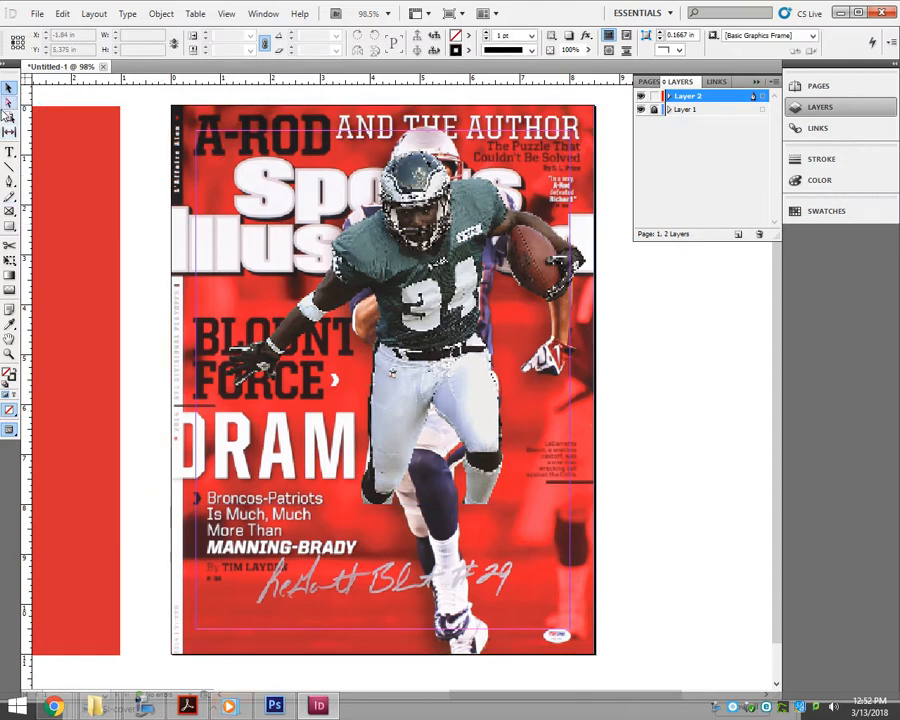
left_click(427, 272)
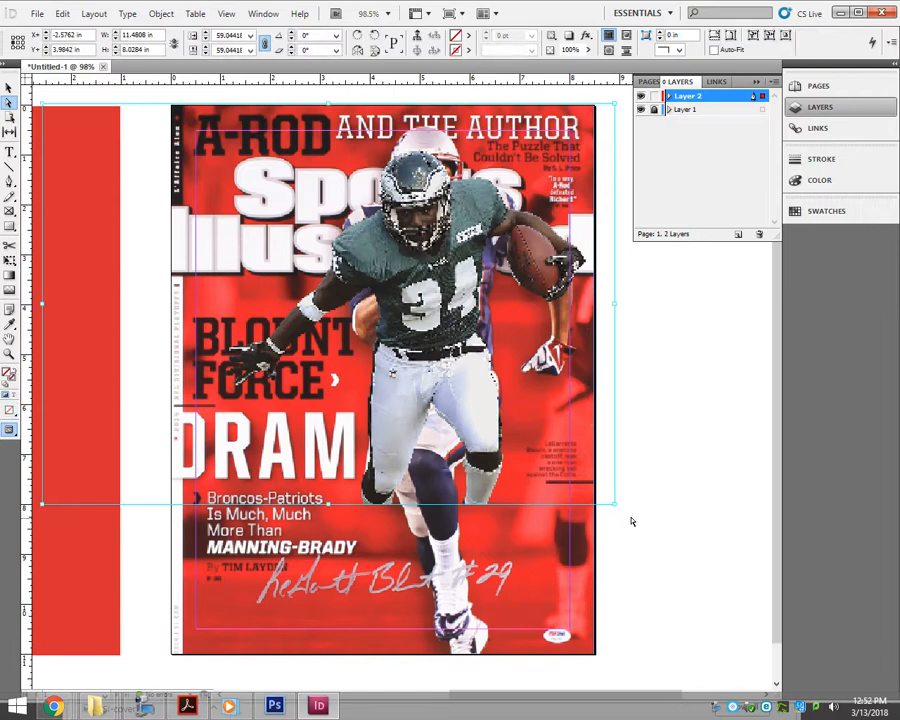
left_click_drag(614, 507, 745, 659)
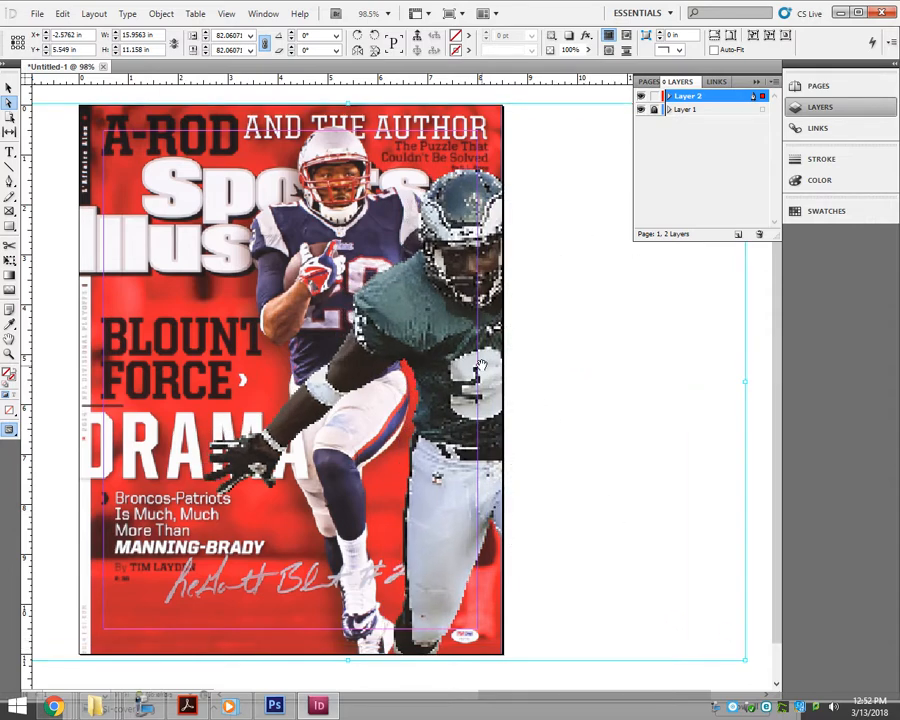
left_click_drag(481, 366, 358, 362)
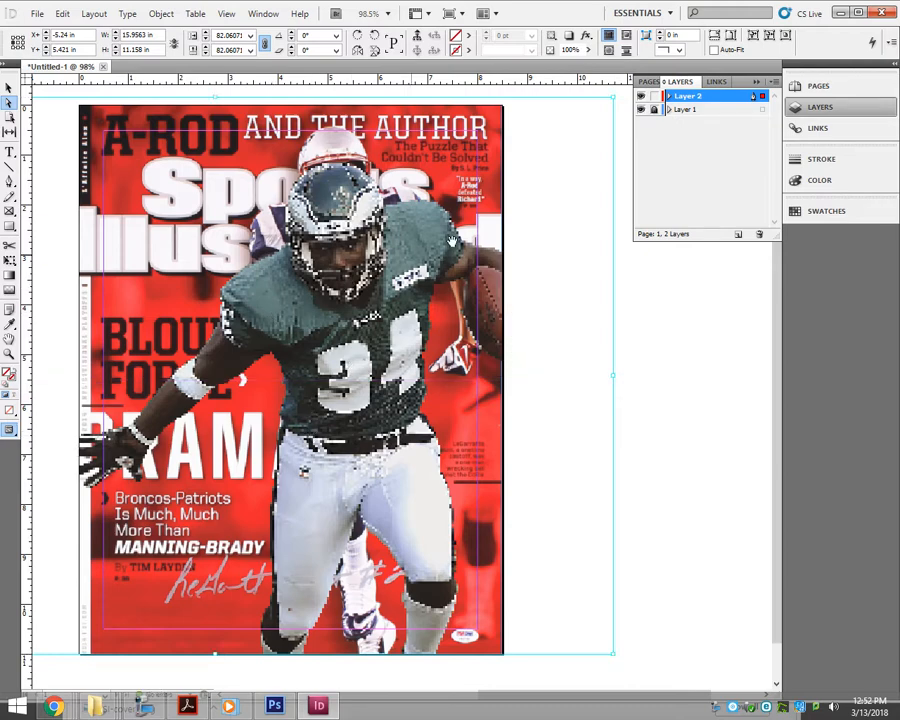
left_click(672, 283)
Move the red background back onto the page behind the player, and toggle Layer 2 off and on to compare with the reference.
left_click_drag(121, 320, 297, 333)
left_click(9, 88)
left_click_drag(86, 225, 514, 284)
left_click_drag(233, 286, 286, 238)
left_click(209, 246)
left_click_drag(345, 284, 206, 265)
left_click(641, 96)
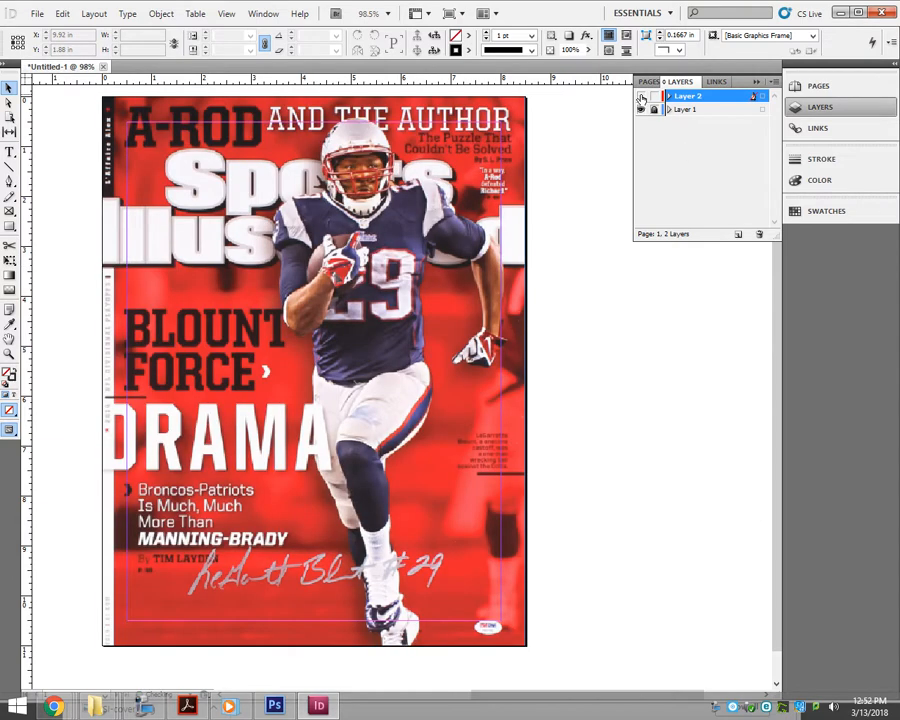
left_click(641, 96)
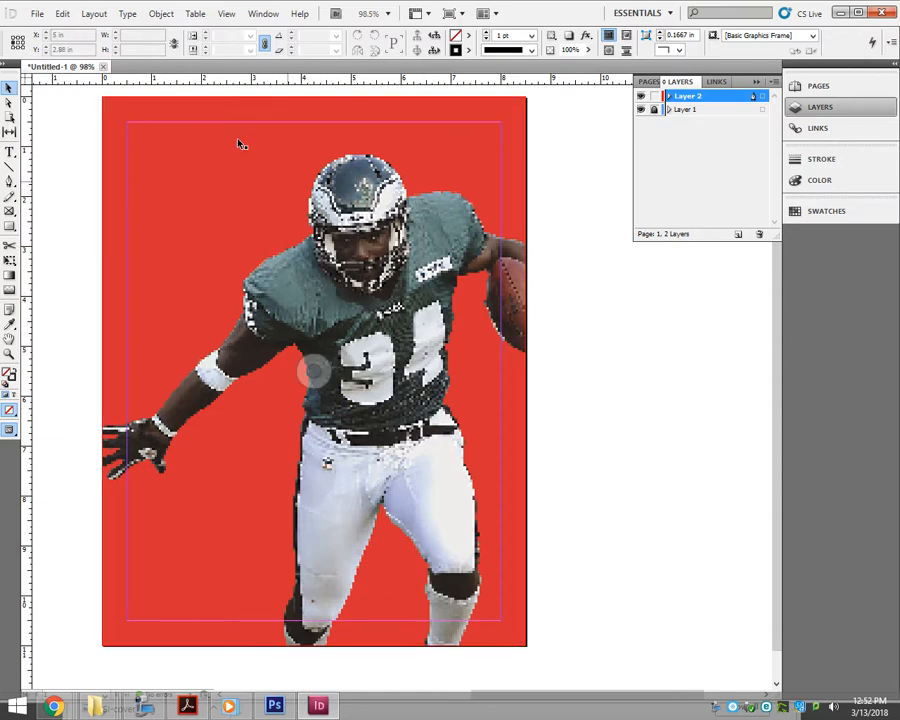
Set the display performance to High Quality Display.
left_click(228, 14)
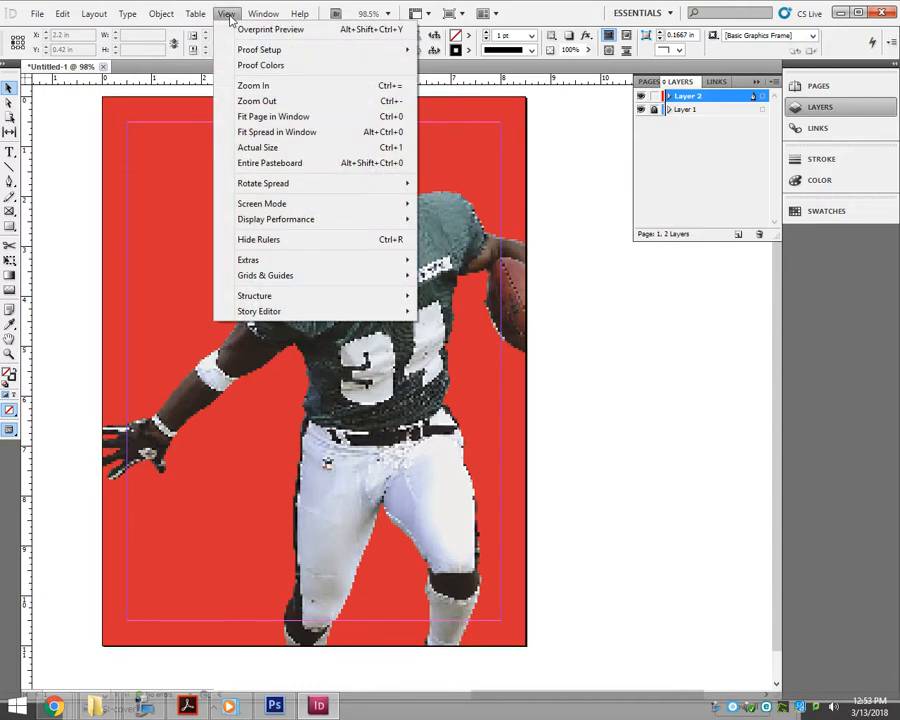
mouse_move(289, 223)
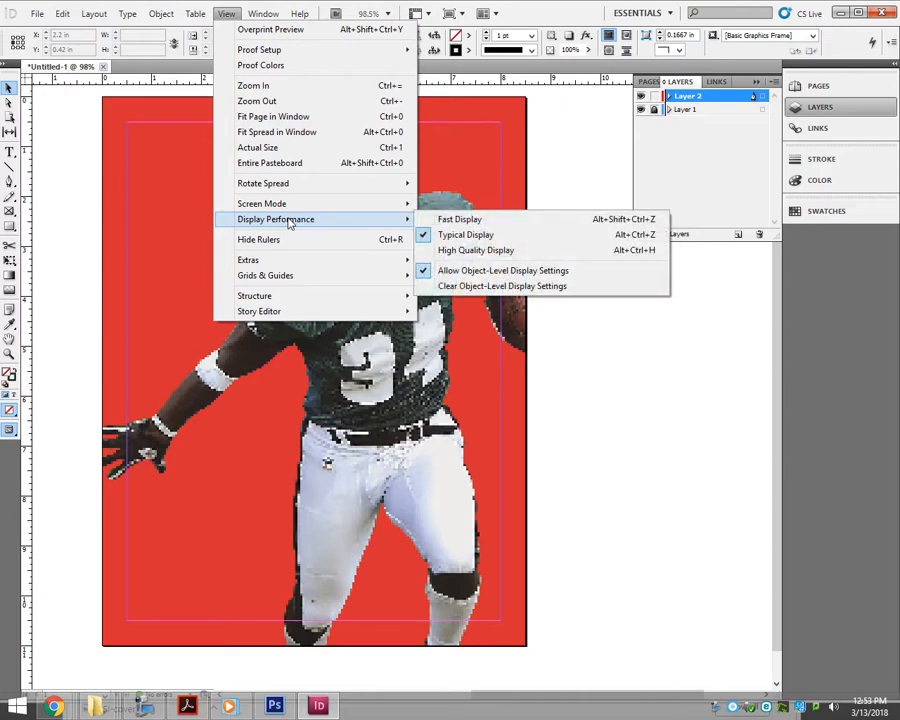
left_click(476, 250)
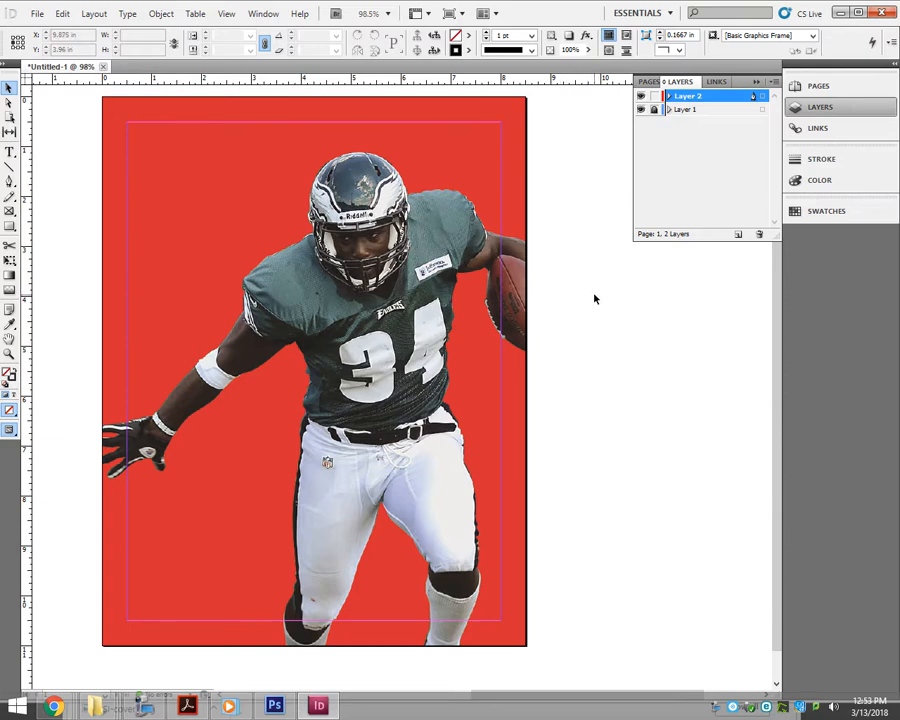
left_click(312, 369)
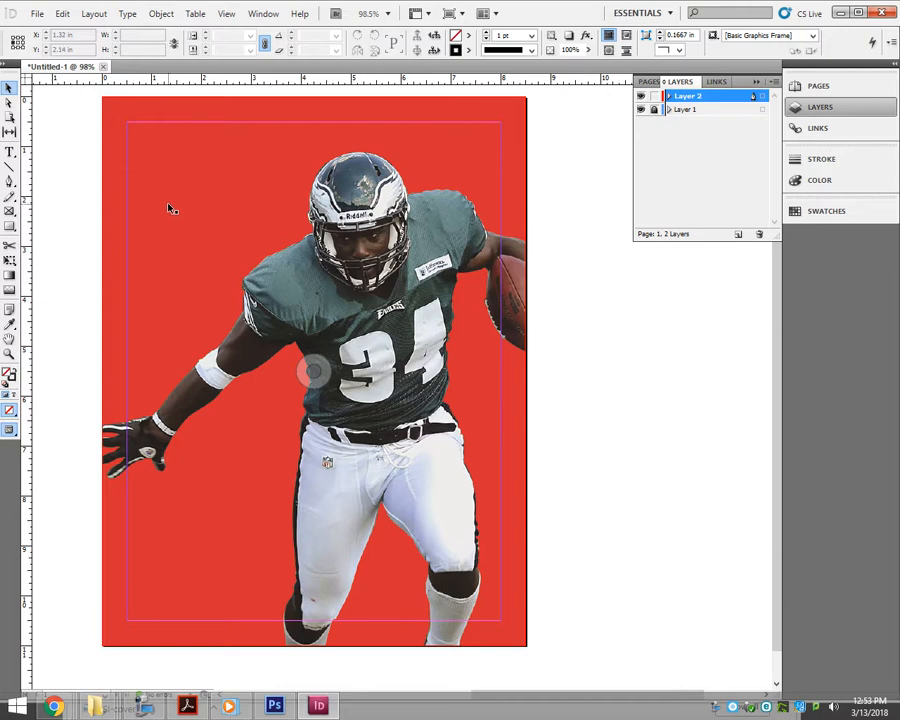
Add a text frame about 8.2 × 2.9 in across the top of the cover containing "Sports Illustrated".
key("t")
left_click_drag(125, 121, 502, 261)
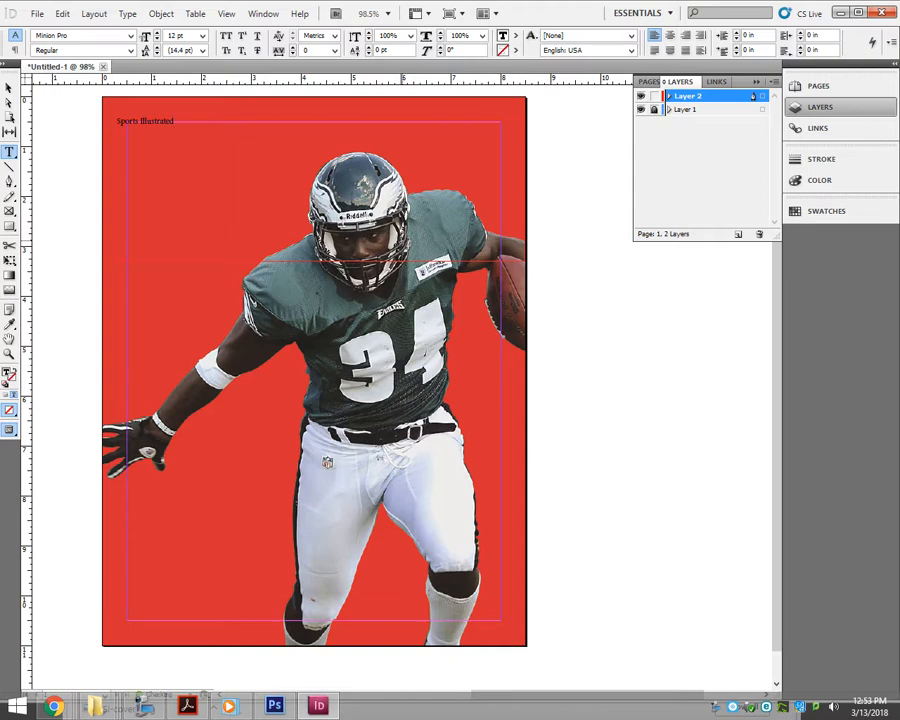
Format the whole "Sports Illustrated" title in Impact at 100 pt.
key("ctrl+a")
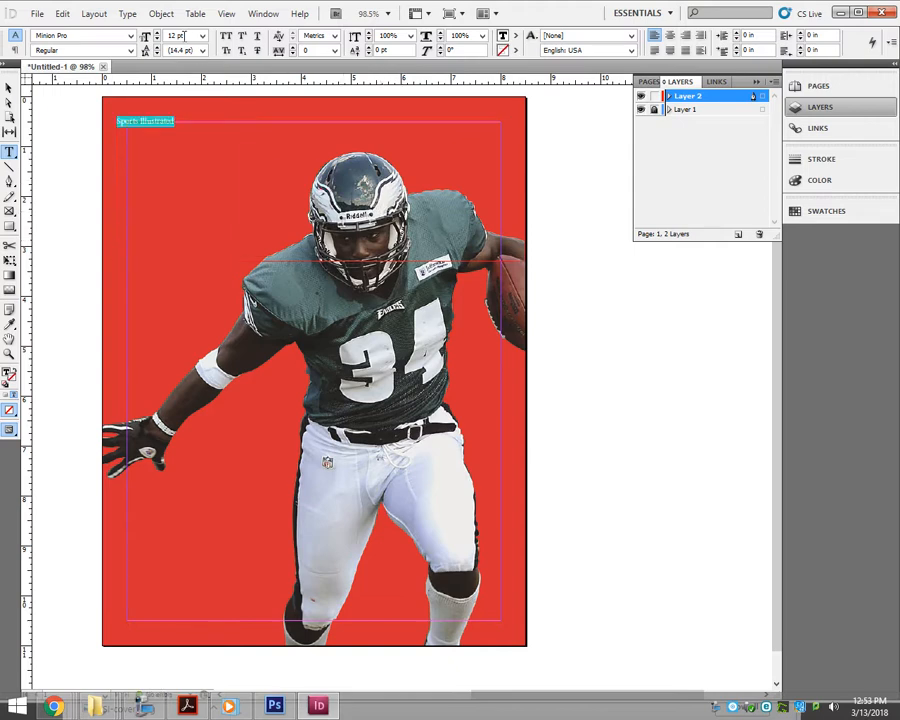
left_click(160, 35)
type("100")
key("Return")
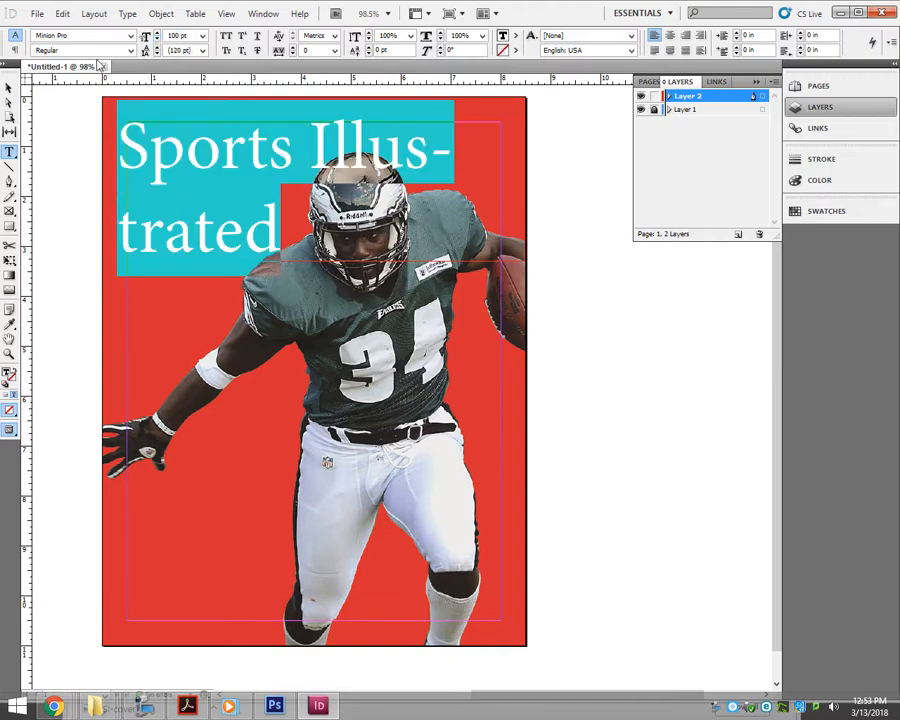
triple_click(74, 35)
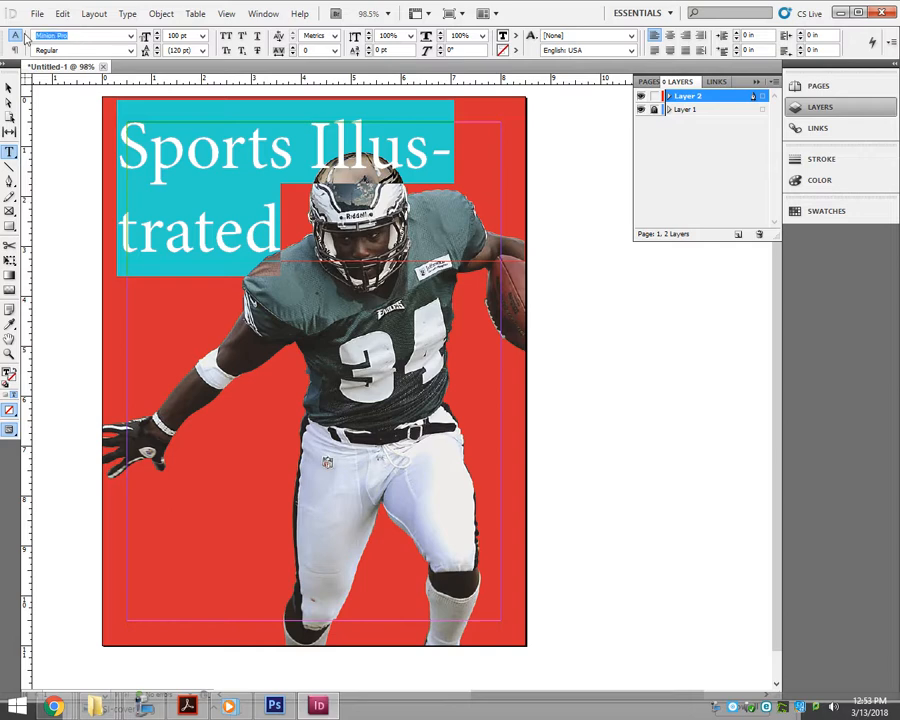
type("Impact")
key("Return")
left_click(7, 89)
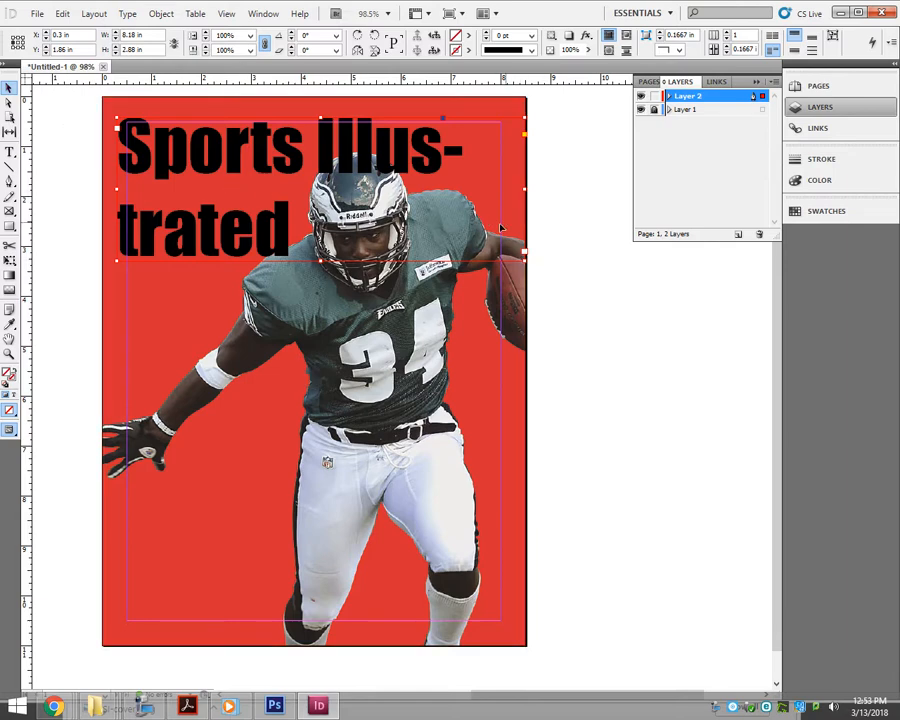
Break the masthead title so "Sports" and "Illustrated" sit on separate lines, and deselect the text frame.
double_click(318, 152)
key("Return")
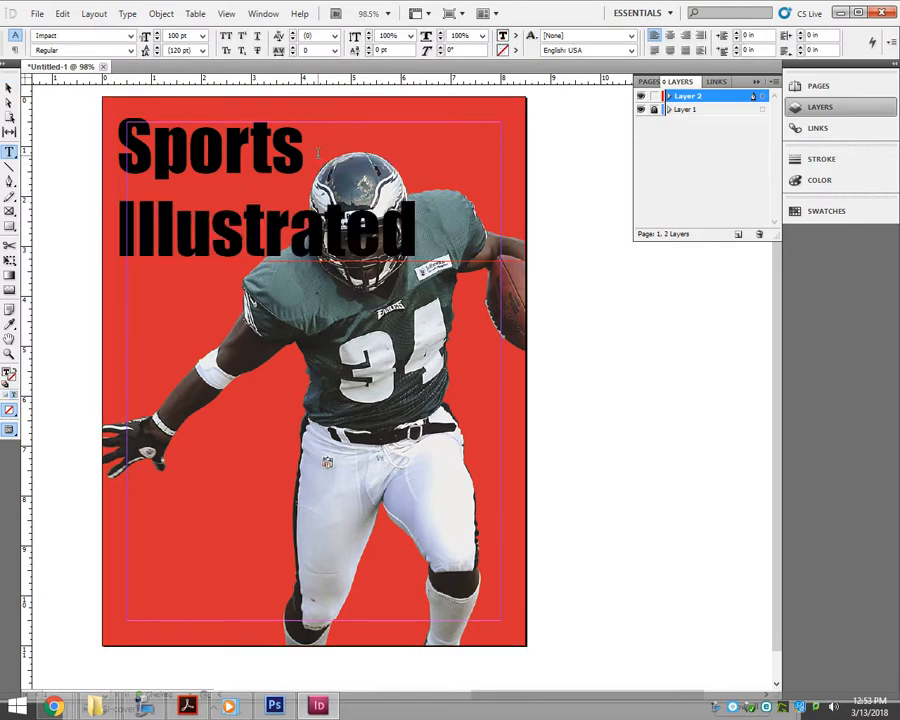
left_click(9, 89)
left_click(37, 125)
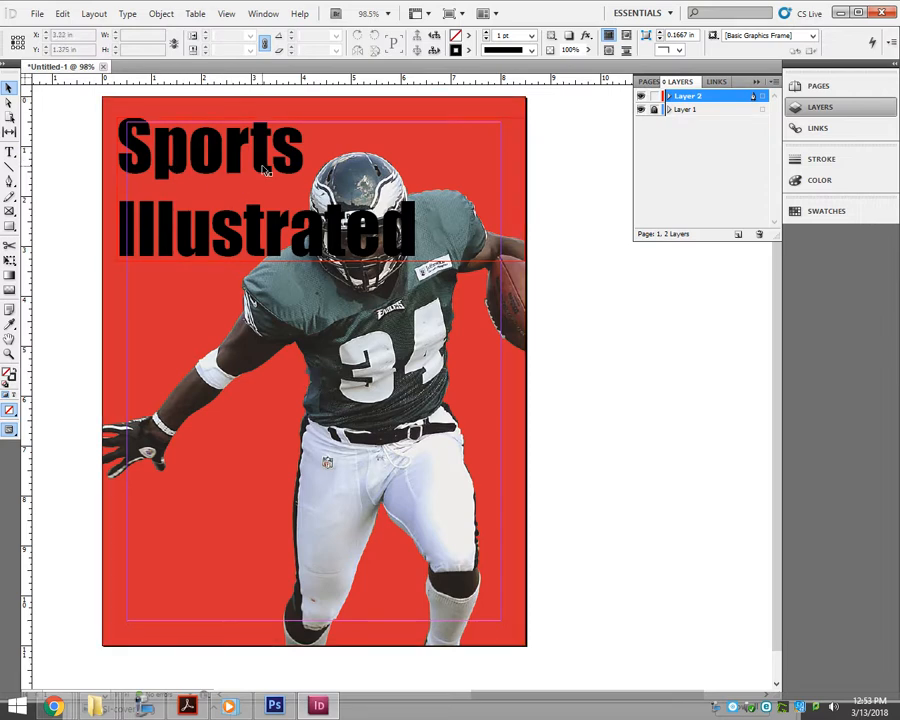
Bring the player cutout to the front so it overlaps the masthead title.
left_click(388, 424)
right_click(388, 424)
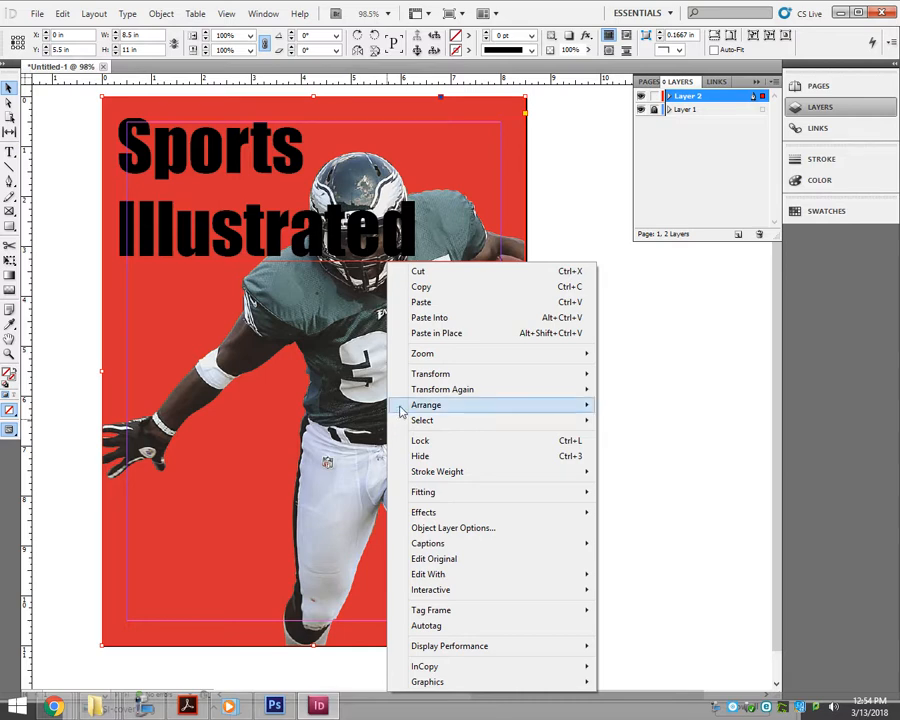
mouse_move(403, 408)
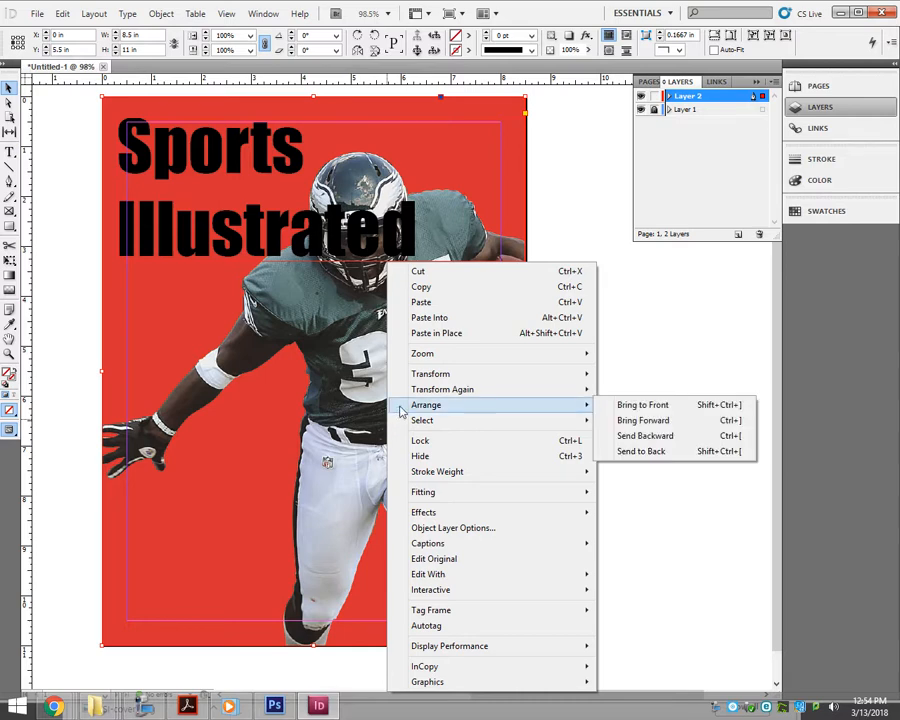
left_click(630, 410)
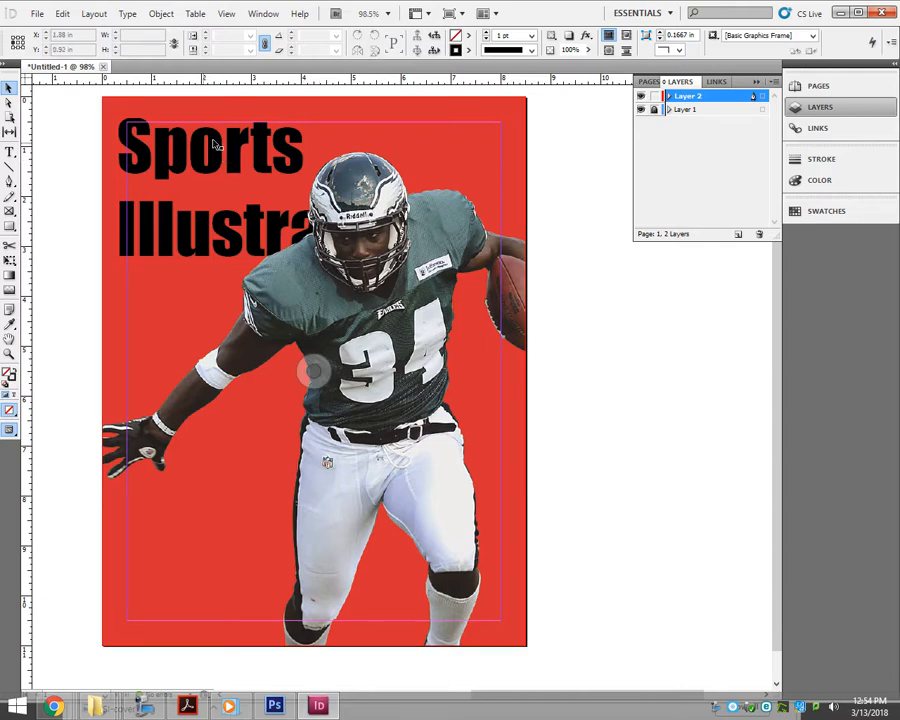
Toggle Layer 2's visibility to compare with the reference cover, and switch to the running.psd cutout in Photoshop.
left_click(641, 96)
left_click(641, 95)
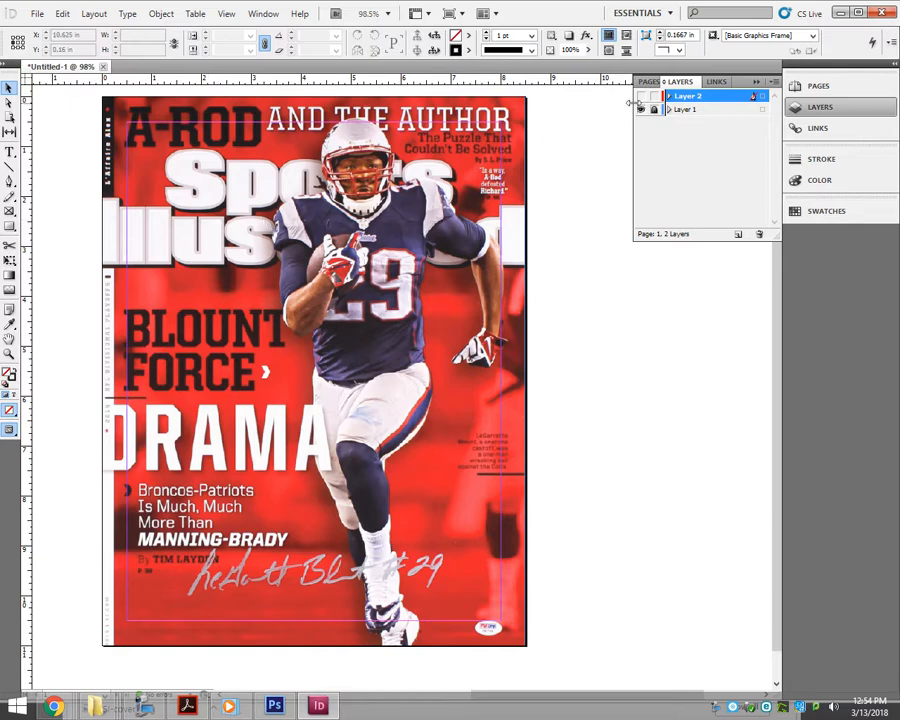
left_click(275, 706)
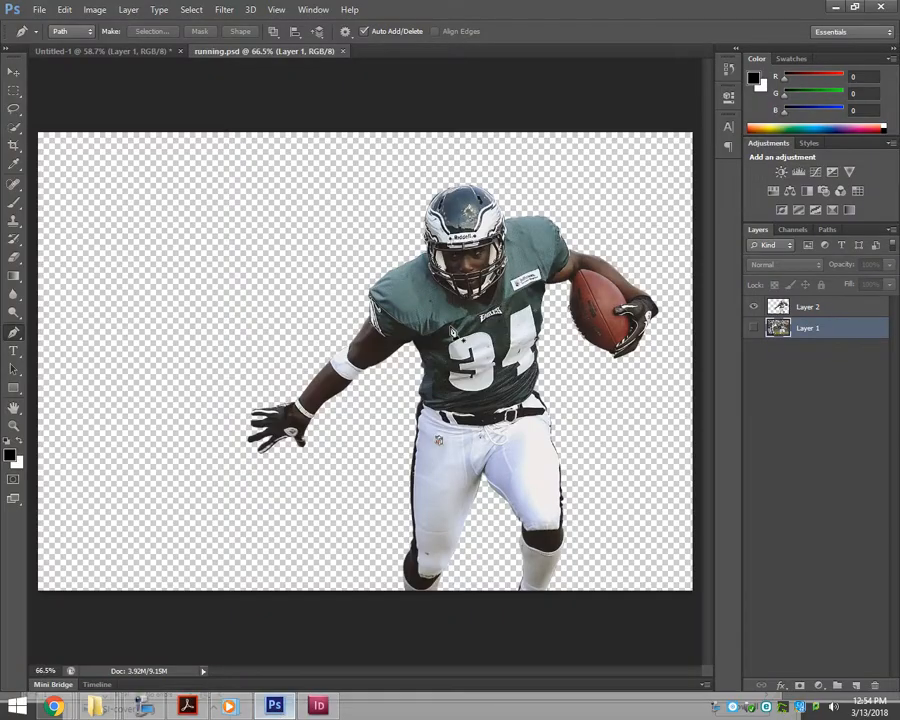